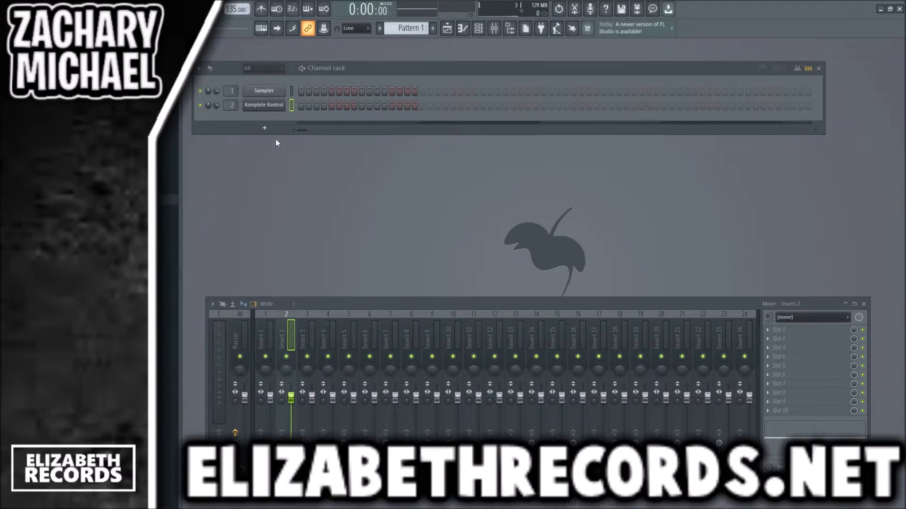
Check the Noire piano preset in the Komplete Kontrol instrument and open that channel's piano roll.
{"action": "key", "text": "F7"}
{"action": "key", "text": "F7"}
{"action": "left_click", "coordinate": [276, 108]}
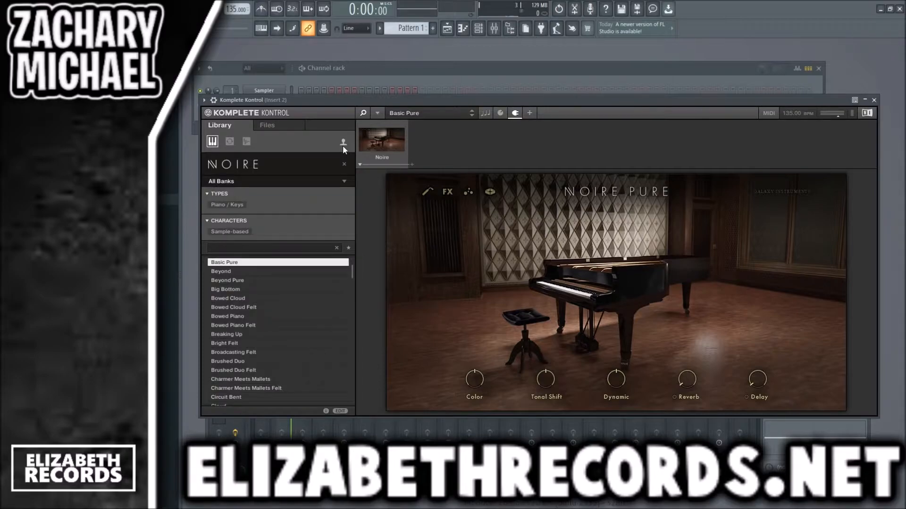
{"action": "left_click", "coordinate": [873, 101]}
{"action": "key", "text": "F7"}
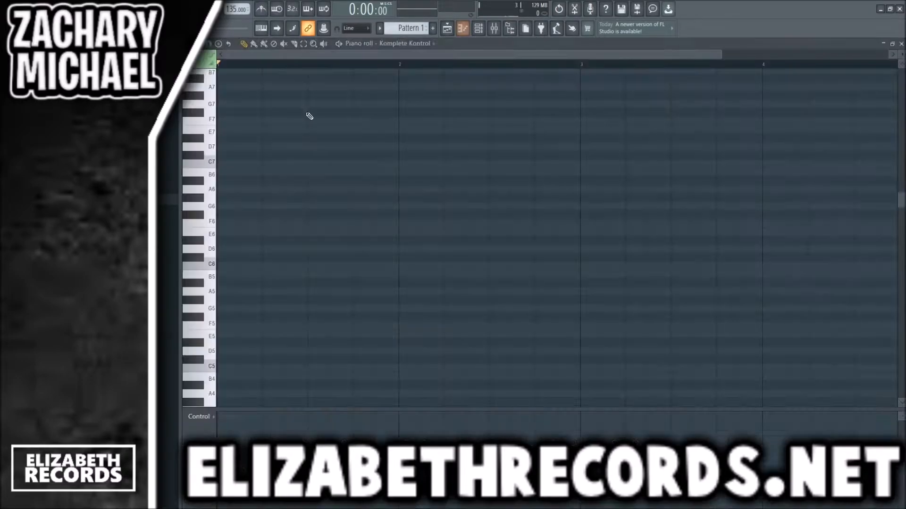
Draw an A4 note at the start of bar 1, lengthened to three beats.
{"action": "scroll", "coordinate": [325, 201], "scroll_direction": "down", "scroll_amount": 3}
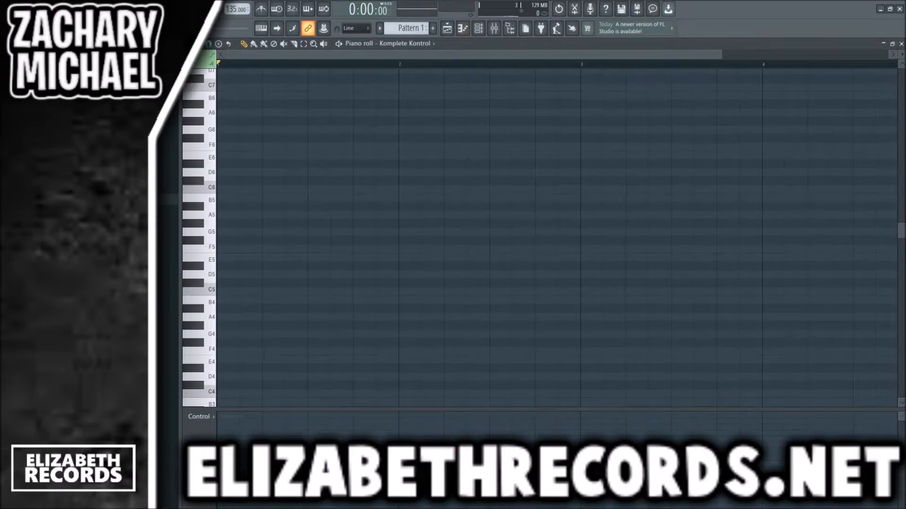
{"action": "scroll", "coordinate": [477, 250], "scroll_direction": "down", "scroll_amount": 2}
{"action": "left_click", "coordinate": [231, 285]}
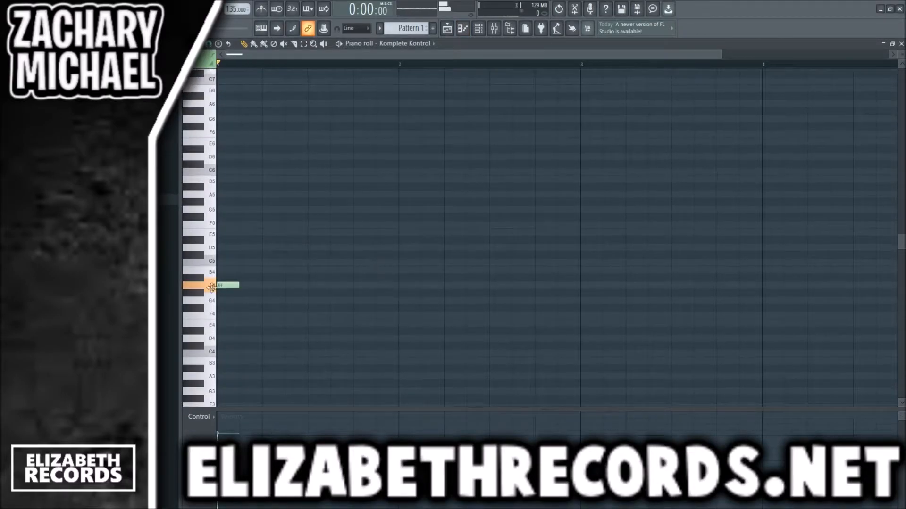
{"action": "left_click_drag", "start_coordinate": [234, 286], "coordinate": [353, 287]}
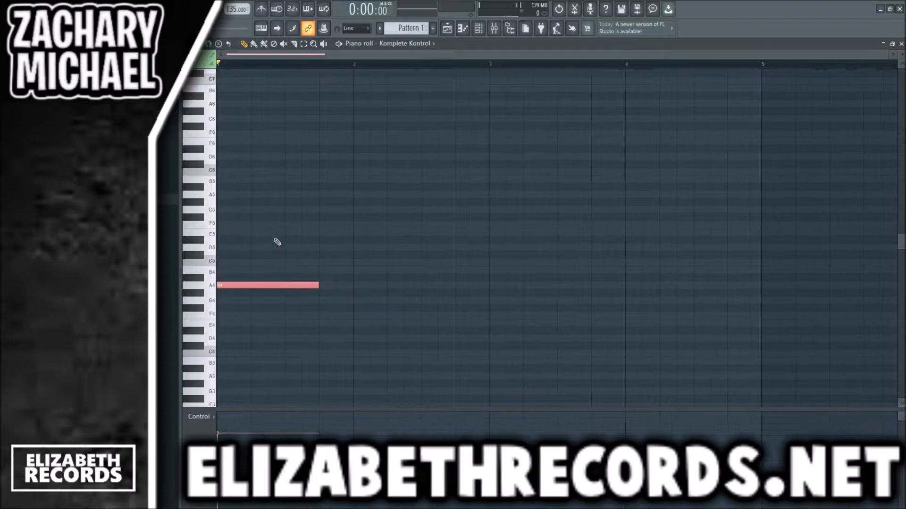
{"action": "left_click", "coordinate": [298, 242], "text": "ctrl"}
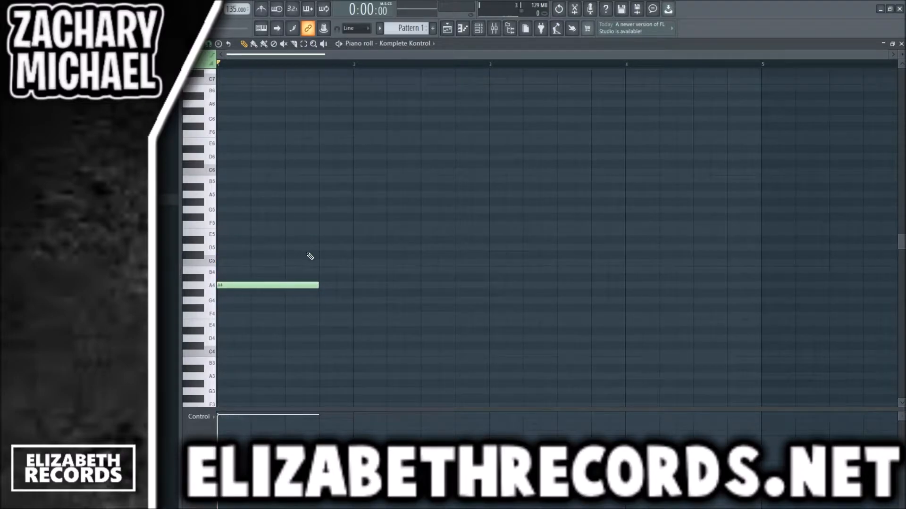
Add three-beat bass notes at the start of the following bars: D4 in bar 2 and E4 in bars 3 and 4.
{"action": "left_click", "coordinate": [362, 339]}
{"action": "left_click", "coordinate": [488, 325]}
{"action": "left_click", "coordinate": [626, 325]}
{"action": "scroll", "coordinate": [550, 277], "scroll_direction": "down", "scroll_amount": 2}
{"action": "scroll", "coordinate": [526, 263], "scroll_direction": "up", "scroll_amount": 3}
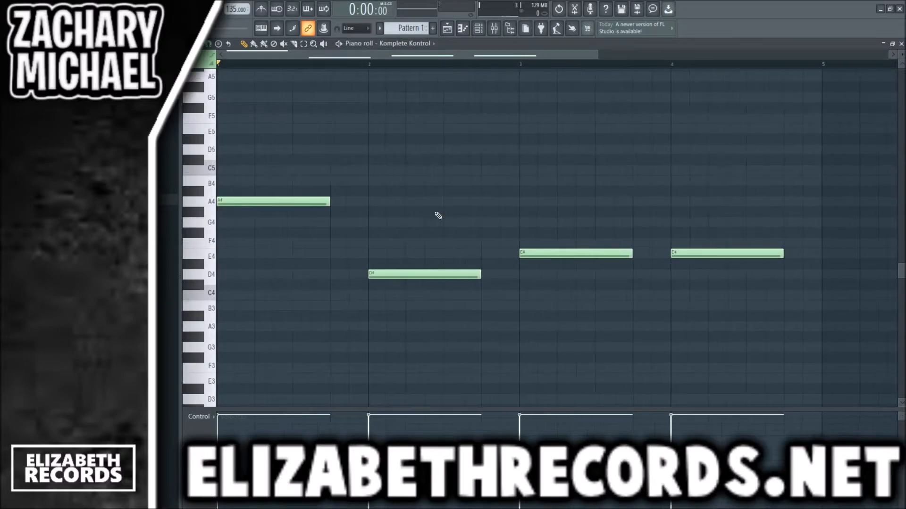
{"action": "scroll", "coordinate": [438, 215], "scroll_direction": "down", "scroll_amount": 2}
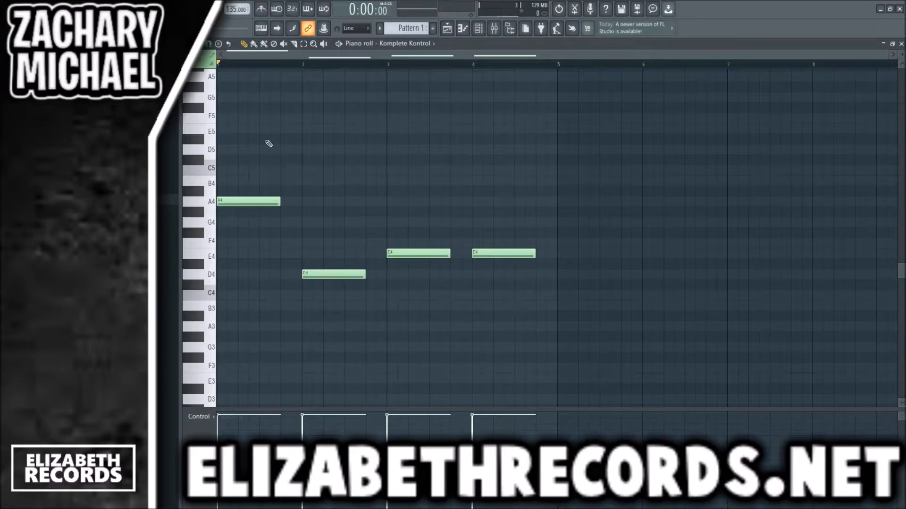
{"action": "left_click_drag", "start_coordinate": [222, 68], "coordinate": [560, 67]}
{"action": "left_click", "coordinate": [437, 69]}
{"action": "left_click_drag", "start_coordinate": [242, 177], "coordinate": [355, 300]}
{"action": "left_click", "coordinate": [344, 222]}
{"action": "left_click_drag", "start_coordinate": [398, 229], "coordinate": [542, 297]}
{"action": "left_click", "coordinate": [411, 211]}
Select the four bass notes and copy them one octave higher.
{"action": "scroll", "coordinate": [471, 203], "scroll_direction": "up", "scroll_amount": 3}
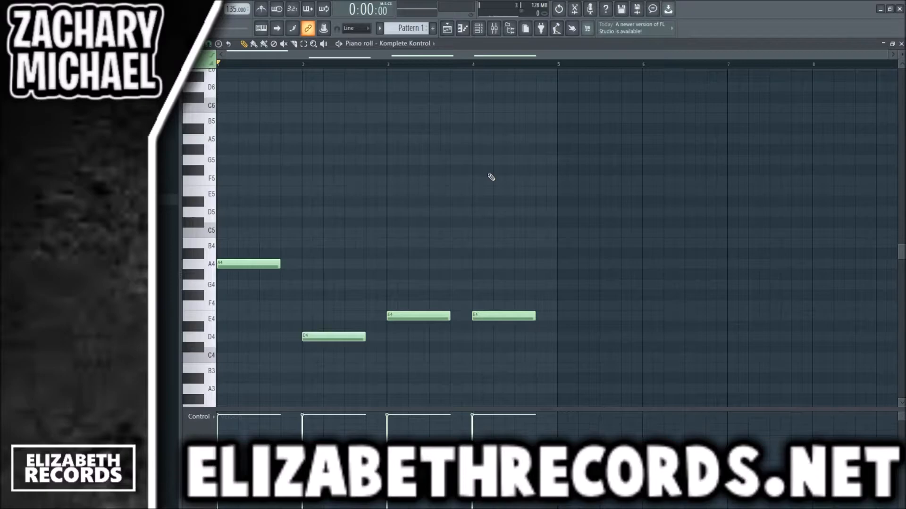
{"action": "left_click", "coordinate": [252, 264]}
{"action": "left_click_drag", "start_coordinate": [557, 364], "coordinate": [221, 232]}
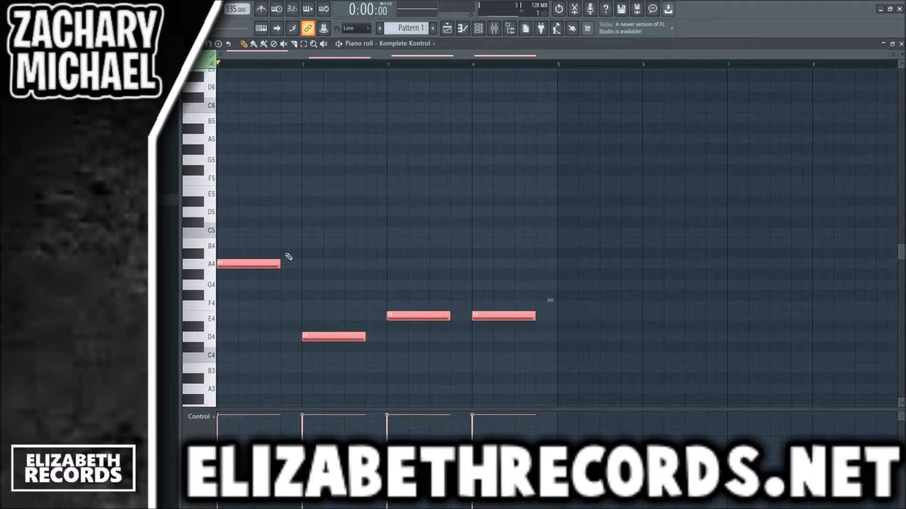
{"action": "key", "text": "ctrl+c"}
{"action": "key", "text": "ctrl+v"}
{"action": "key", "text": "ctrl+Up"}
{"action": "key", "text": "ctrl+d"}
{"action": "key", "text": "space"}
{"action": "scroll", "coordinate": [275, 216], "scroll_direction": "up", "scroll_amount": 2}
{"action": "key", "text": "space"}
Add F5 in bar 1, B4 in bar 2 and C5 in bars 3 and 4, and play back the chords.
{"action": "left_click", "coordinate": [242, 243]}
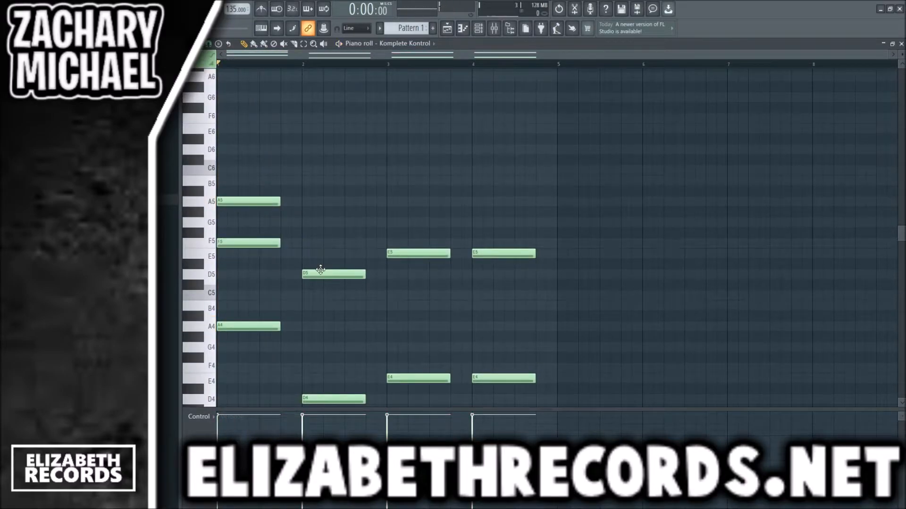
{"action": "left_click", "coordinate": [317, 305]}
{"action": "scroll", "coordinate": [358, 297], "scroll_direction": "down", "scroll_amount": 2}
{"action": "left_click", "coordinate": [390, 190]}
{"action": "left_click", "coordinate": [392, 231]}
{"action": "left_click", "coordinate": [477, 231]}
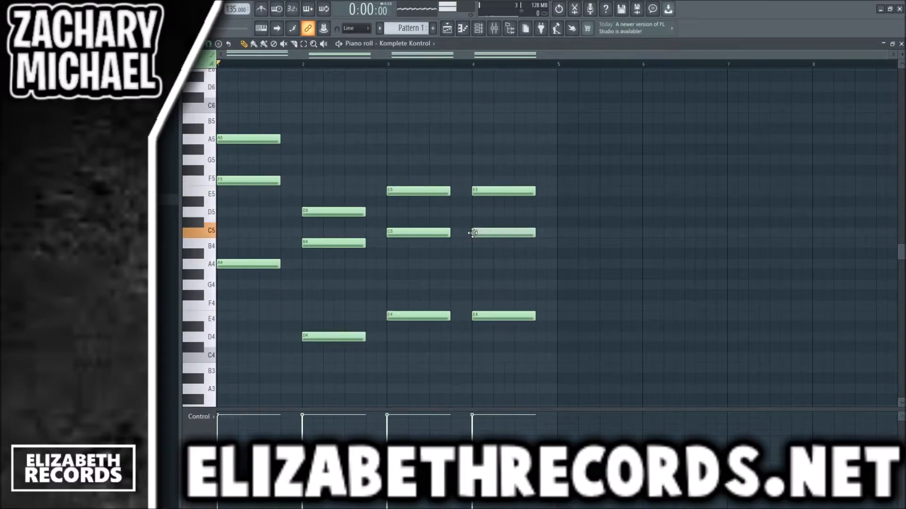
{"action": "key", "text": "space"}
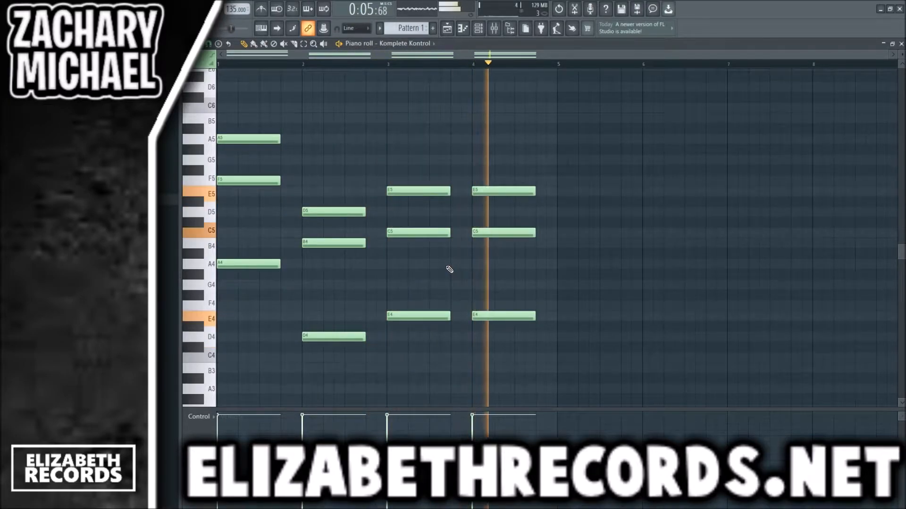
{"action": "key", "text": "space"}
Add a fourth note to each chord: D5 in bar 1 and G4 in bars 2, 3 and 4.
{"action": "left_click_drag", "start_coordinate": [246, 213], "coordinate": [227, 212]}
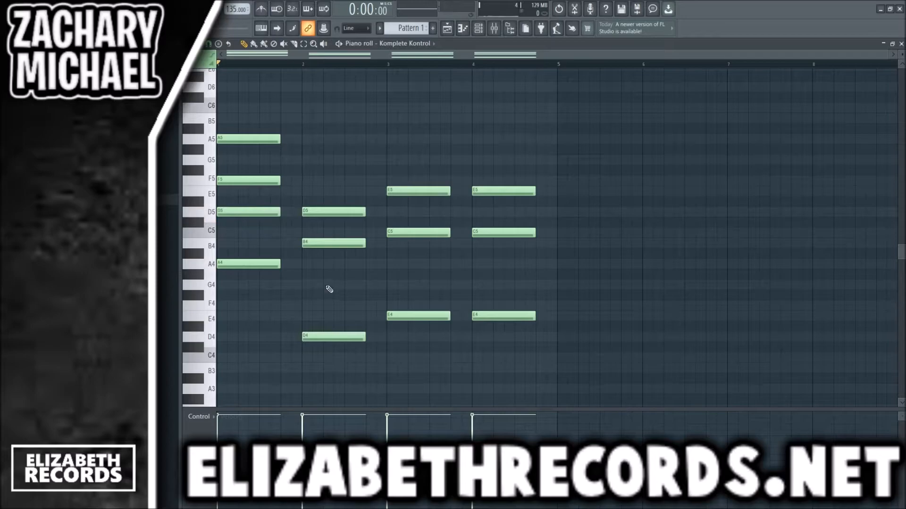
{"action": "left_click", "coordinate": [310, 285]}
{"action": "left_click", "coordinate": [406, 263]}
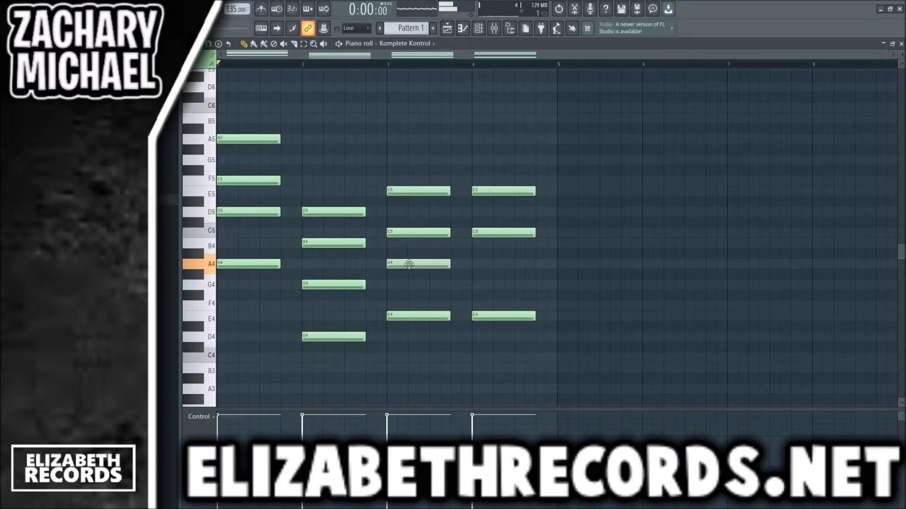
{"action": "left_click_drag", "start_coordinate": [437, 263], "coordinate": [437, 284]}
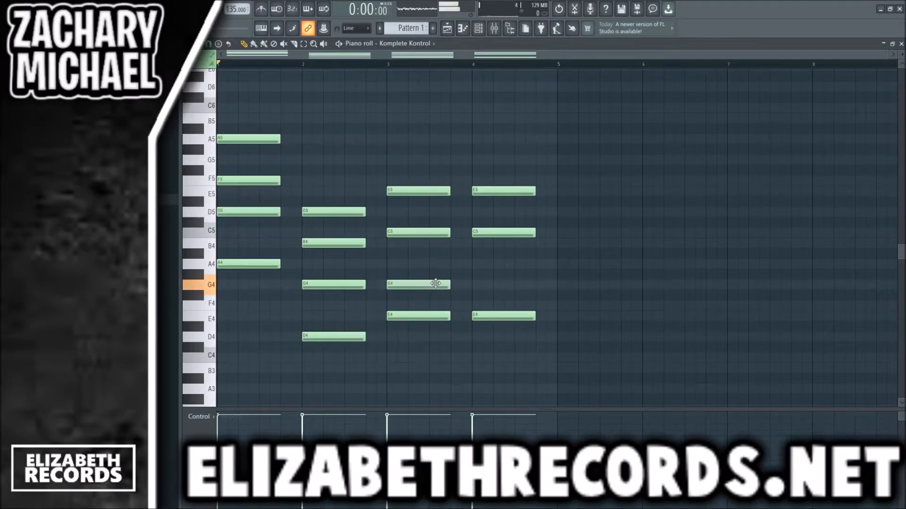
{"action": "left_click", "coordinate": [477, 285]}
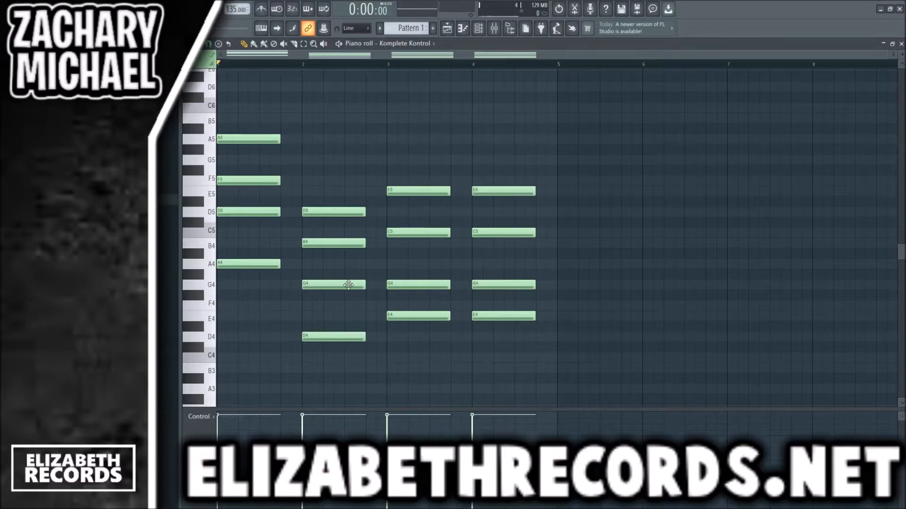
Try adding A4, C5, F4 and E4 notes to the bar 2 chord.
{"action": "left_click", "coordinate": [310, 265]}
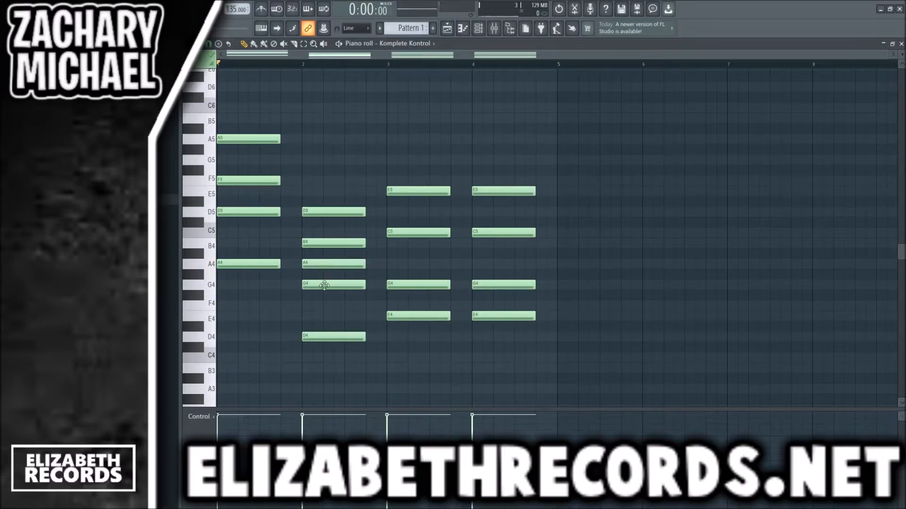
{"action": "left_click", "coordinate": [309, 232]}
{"action": "left_click", "coordinate": [313, 306]}
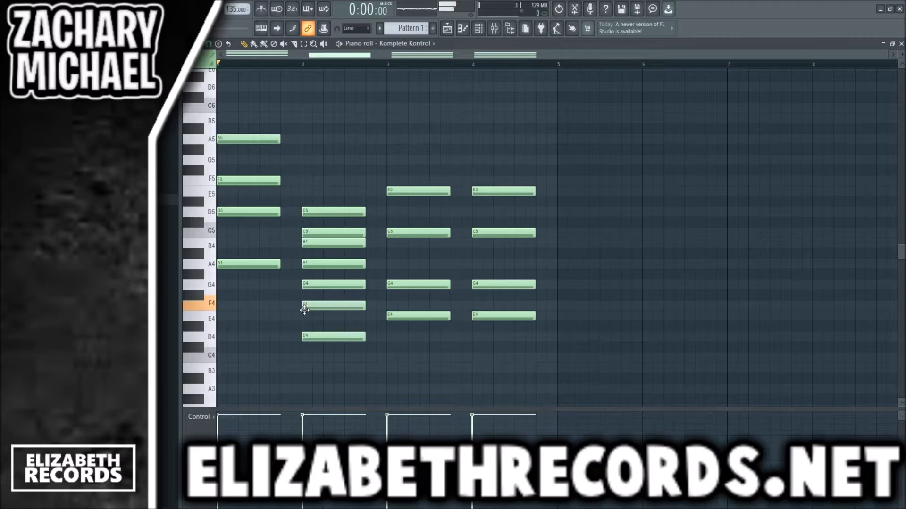
{"action": "left_click", "coordinate": [309, 316]}
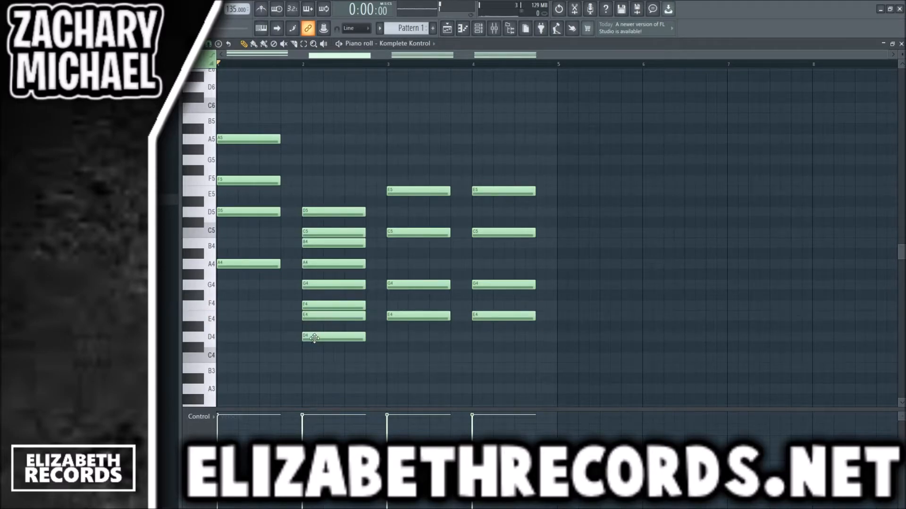
{"action": "left_click", "coordinate": [325, 282]}
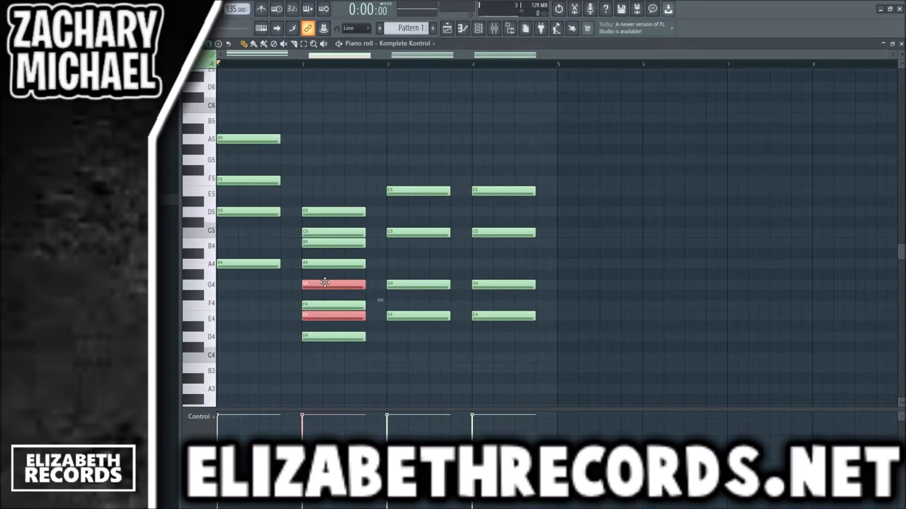
{"action": "left_click", "coordinate": [329, 246]}
{"action": "left_click", "coordinate": [375, 275]}
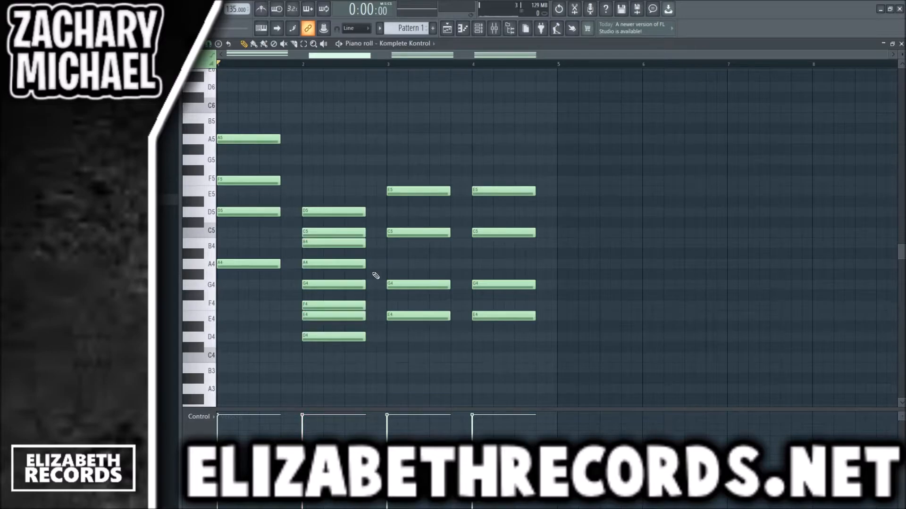
Delete E4, G4 and B4 from the bar 2 chord and play back the new voicing.
{"action": "left_click", "coordinate": [351, 316]}
{"action": "left_click", "coordinate": [326, 285]}
{"action": "right_click", "coordinate": [338, 246]}
{"action": "key", "text": "Delete"}
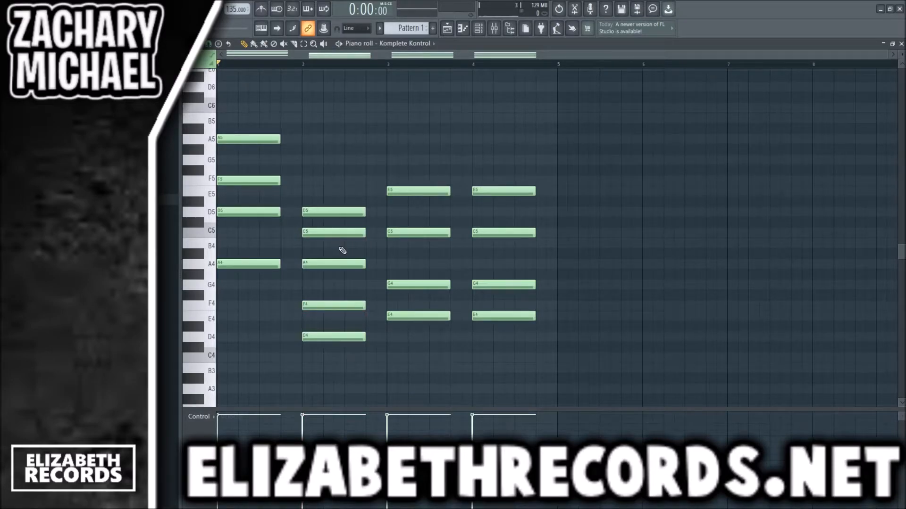
{"action": "key", "text": "space"}
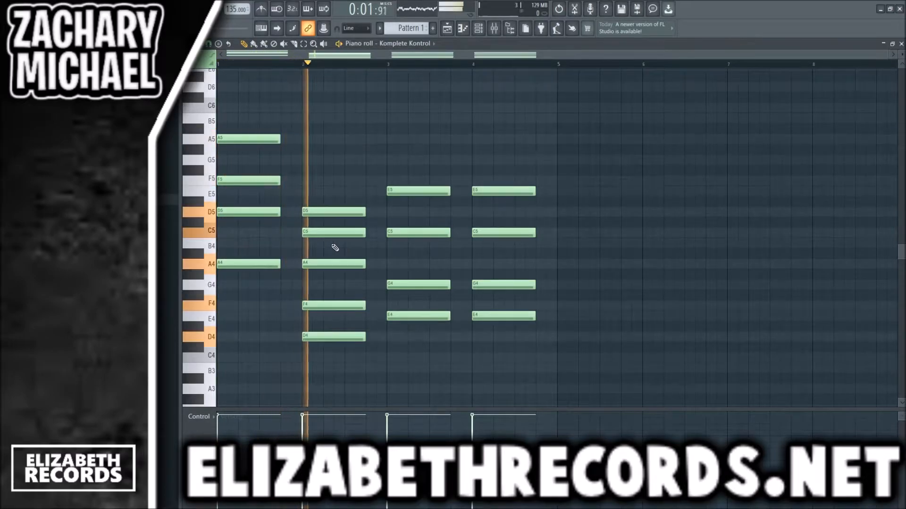
Remove C5, A4 and F4 from the bar 2 chord, put back B4 and G4, and play the progression.
{"action": "right_click", "coordinate": [336, 234]}
{"action": "key", "text": "space"}
{"action": "left_click", "coordinate": [305, 243]}
{"action": "right_click", "coordinate": [335, 264]}
{"action": "right_click", "coordinate": [337, 307]}
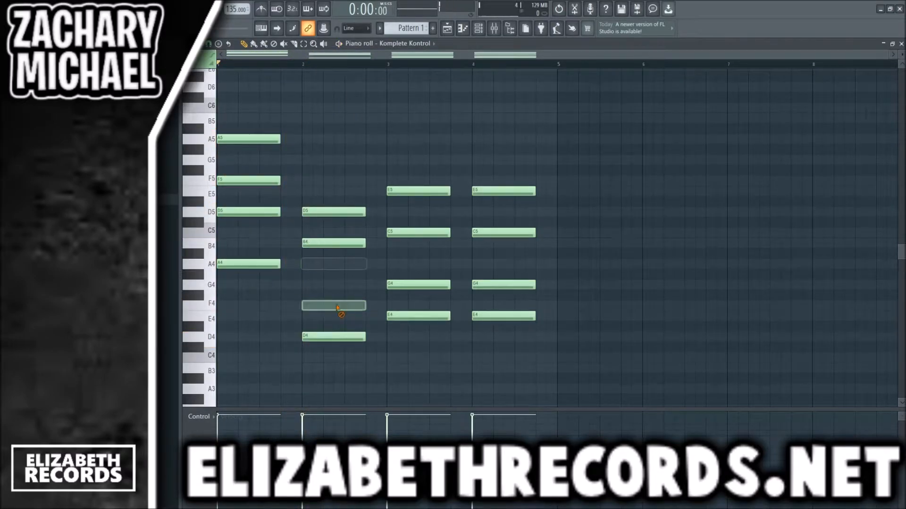
{"action": "left_click", "coordinate": [304, 305]}
{"action": "left_click", "coordinate": [308, 276]}
{"action": "right_click", "coordinate": [322, 275]}
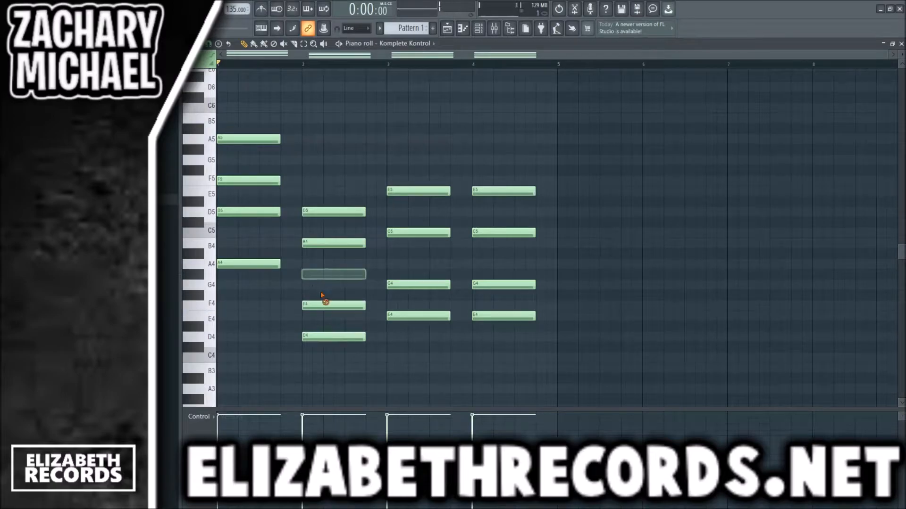
{"action": "right_click", "coordinate": [325, 305]}
{"action": "left_click", "coordinate": [306, 285]}
{"action": "key", "text": "space"}
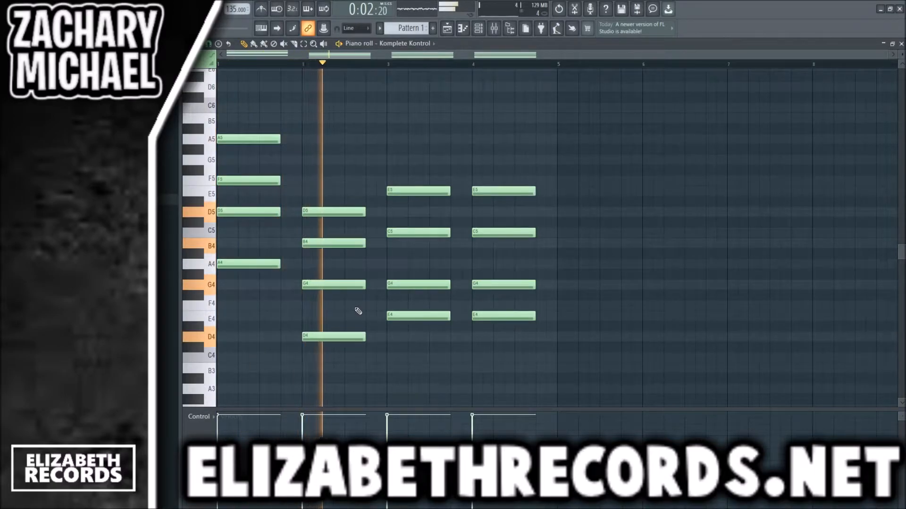
Raise the D5 in bar 1, the G4 in bar 2 and the C5 notes in bars 3 and 4 by one octave.
{"action": "left_click", "coordinate": [340, 285], "text": "ctrl+shift"}
{"action": "left_click", "coordinate": [408, 233], "text": "ctrl+shift"}
{"action": "left_click", "coordinate": [502, 232], "text": "ctrl+shift"}
{"action": "left_click", "coordinate": [264, 212], "text": "ctrl+shift"}
{"action": "scroll", "coordinate": [327, 222], "scroll_direction": "up", "scroll_amount": 2}
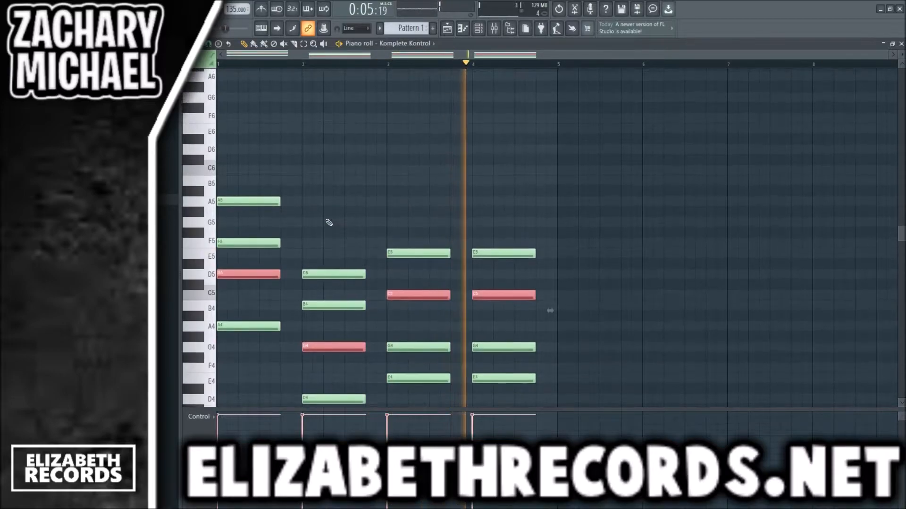
{"action": "key", "text": "ctrl+Up"}
{"action": "key", "text": "ctrl+d"}
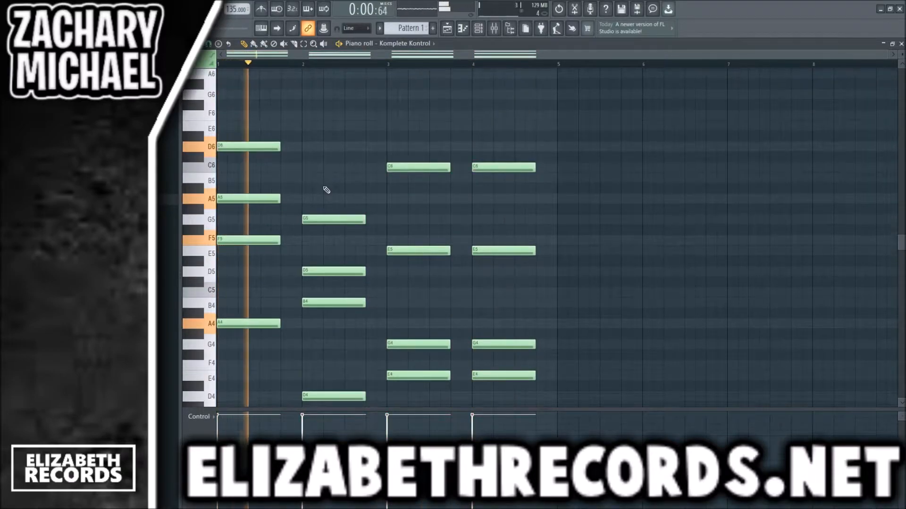
Lengthen all the chord notes so each one fills its whole bar.
{"action": "scroll", "coordinate": [323, 189], "scroll_direction": "down", "scroll_amount": 2}
{"action": "key", "text": "ctrl+a"}
{"action": "scroll", "coordinate": [283, 95], "scroll_direction": "up", "scroll_amount": 1}
{"action": "left_click_drag", "start_coordinate": [280, 93], "coordinate": [302, 93]}
{"action": "key", "text": "ctrl+d"}
Select every note above the bass notes, stagger their starts slightly like a strum, and play back the progression.
{"action": "left_click_drag", "start_coordinate": [544, 307], "coordinate": [438, 287]}
{"action": "left_click_drag", "start_coordinate": [560, 234], "coordinate": [425, 112]}
{"action": "left_click_drag", "start_coordinate": [335, 142], "coordinate": [366, 266]}
{"action": "left_click_drag", "start_coordinate": [282, 209], "coordinate": [229, 88]}
{"action": "key", "text": "space"}
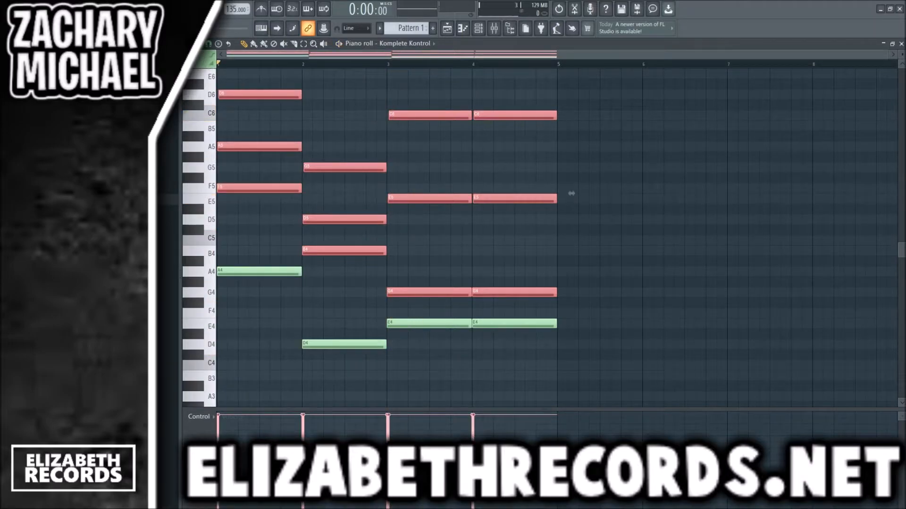
{"action": "key", "text": "space"}
{"action": "key", "text": "space"}
{"action": "key", "text": "space"}
{"action": "left_click", "coordinate": [571, 194], "text": "ctrl"}
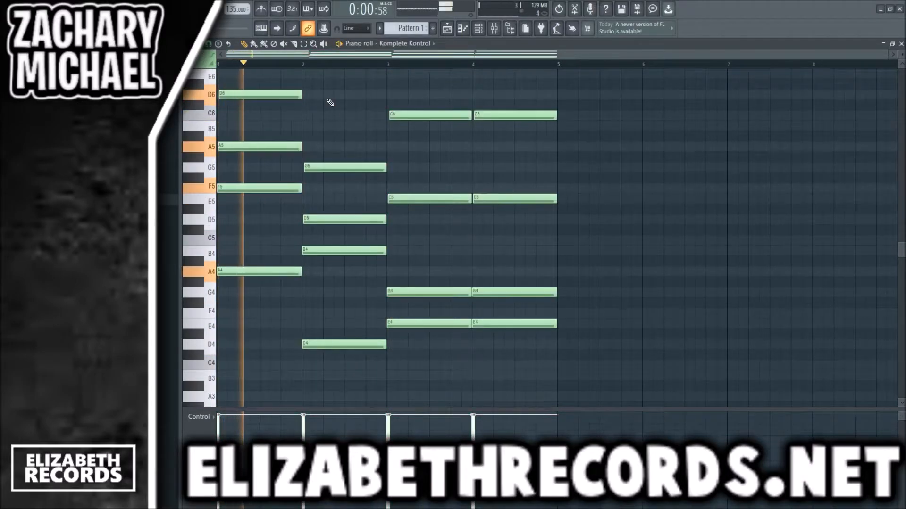
{"action": "scroll", "coordinate": [311, 118], "scroll_direction": "up", "scroll_amount": 1}
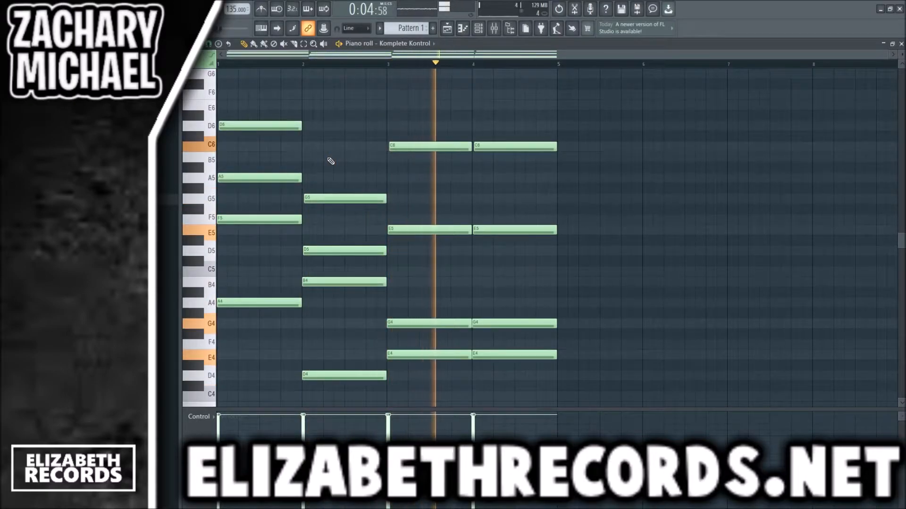
{"action": "scroll", "coordinate": [312, 158], "scroll_direction": "up", "scroll_amount": 1}
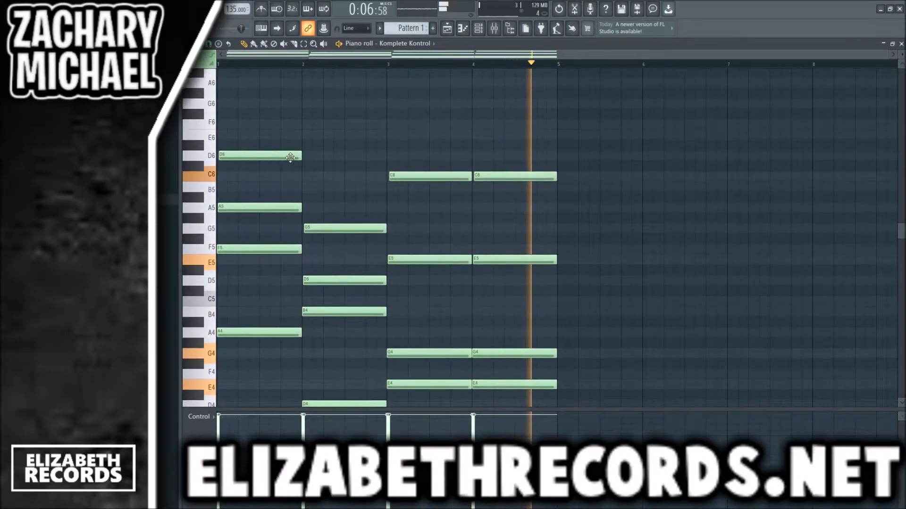
{"action": "key", "text": "space"}
Add one-beat G6 and A6 notes on beat 2 of bar 1 and stagger their starts slightly.
{"action": "scroll", "coordinate": [275, 152], "scroll_direction": "up", "scroll_amount": 1}
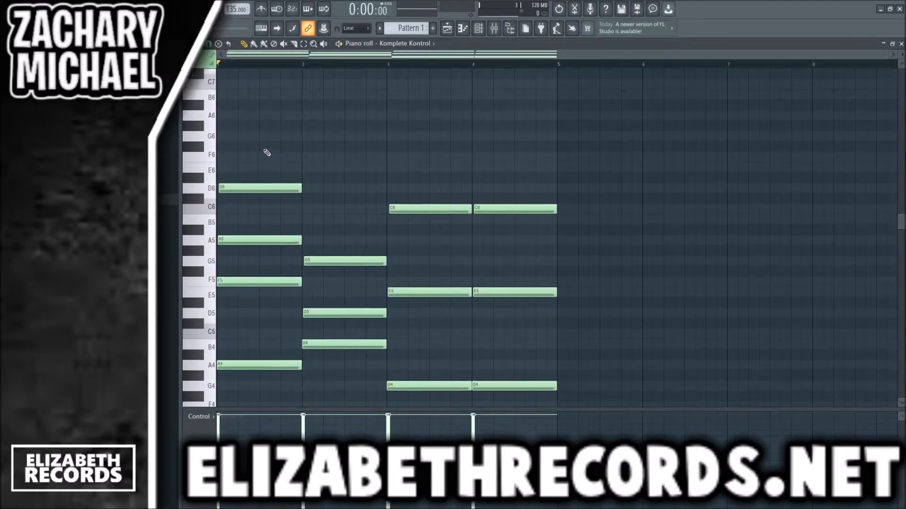
{"action": "left_click", "coordinate": [245, 136]}
{"action": "left_click_drag", "start_coordinate": [322, 136], "coordinate": [257, 118]}
{"action": "left_click", "coordinate": [244, 115]}
{"action": "scroll", "coordinate": [254, 116], "scroll_direction": "up", "scroll_amount": 2}
{"action": "scroll", "coordinate": [269, 132], "scroll_direction": "down", "scroll_amount": 3}
{"action": "left_click_drag", "start_coordinate": [289, 152], "coordinate": [243, 114]}
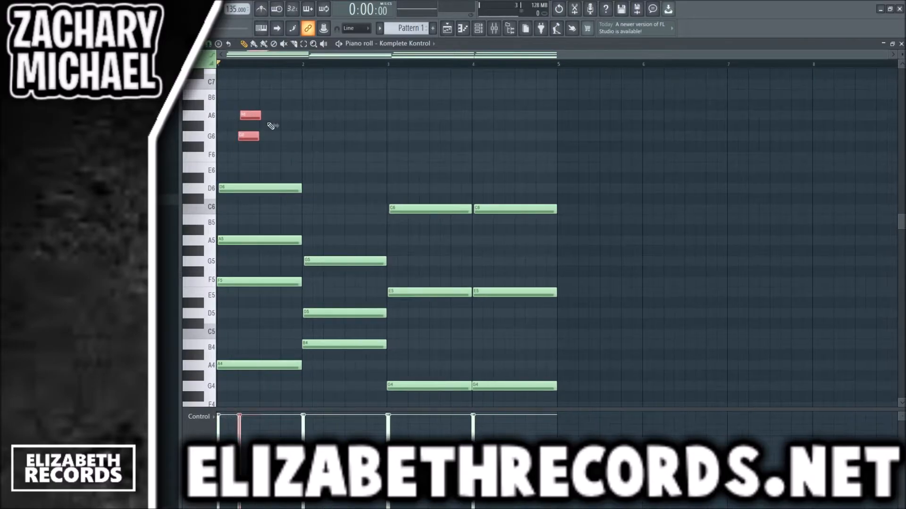
Shorten the G6 on beat 2 of bar 1 to a grace note leading into the A6, and play it back.
{"action": "key", "text": "ctrl+l"}
{"action": "key", "text": "ctrl+d"}
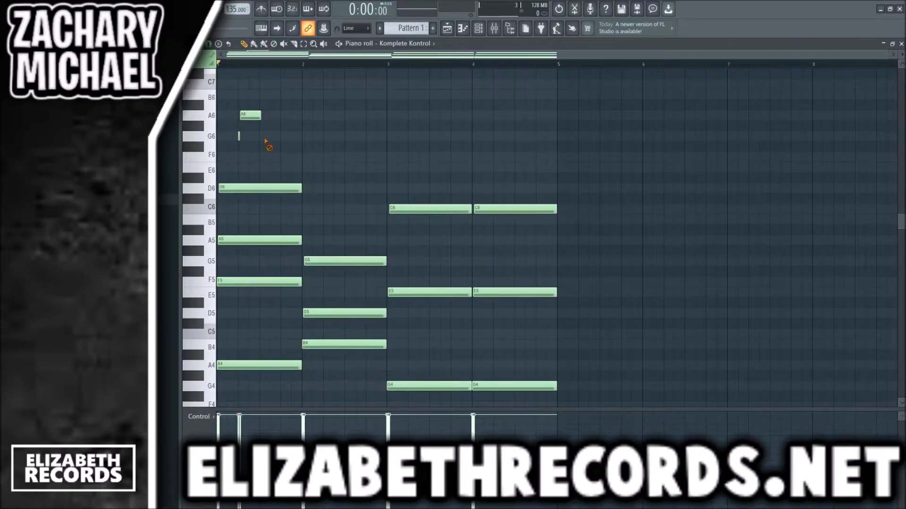
{"action": "key", "text": "space"}
{"action": "key", "text": "space"}
{"action": "left_click_drag", "start_coordinate": [282, 154], "coordinate": [233, 106]}
{"action": "key", "text": "ctrl+q"}
{"action": "key", "text": "ctrl+d"}
{"action": "key", "text": "ctrl+l"}
{"action": "key", "text": "ctrl+d"}
{"action": "key", "text": "space"}
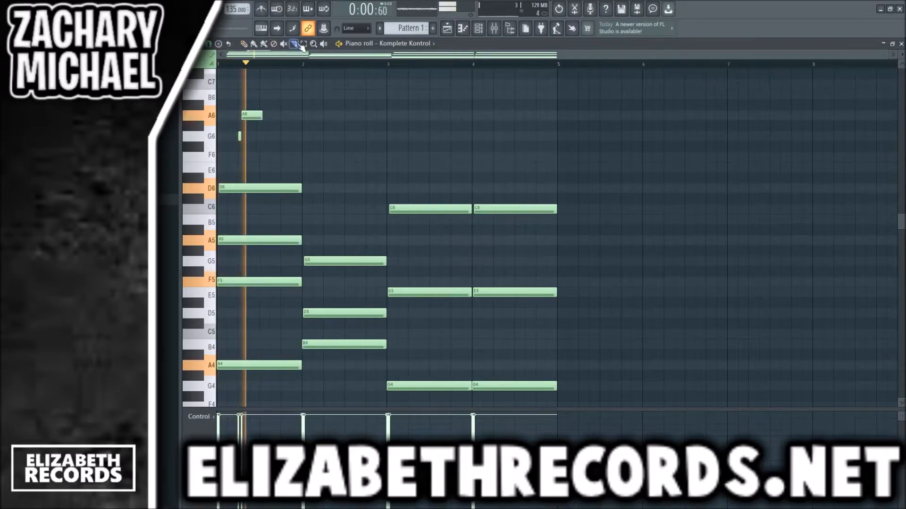
{"action": "key", "text": "space"}
Trim the A6 to end at beat 3 of bar 1 and add an F6 from beat 3 to the end of the bar.
{"action": "right_click", "coordinate": [261, 115]}
{"action": "left_click", "coordinate": [267, 156]}
{"action": "key", "text": "space"}
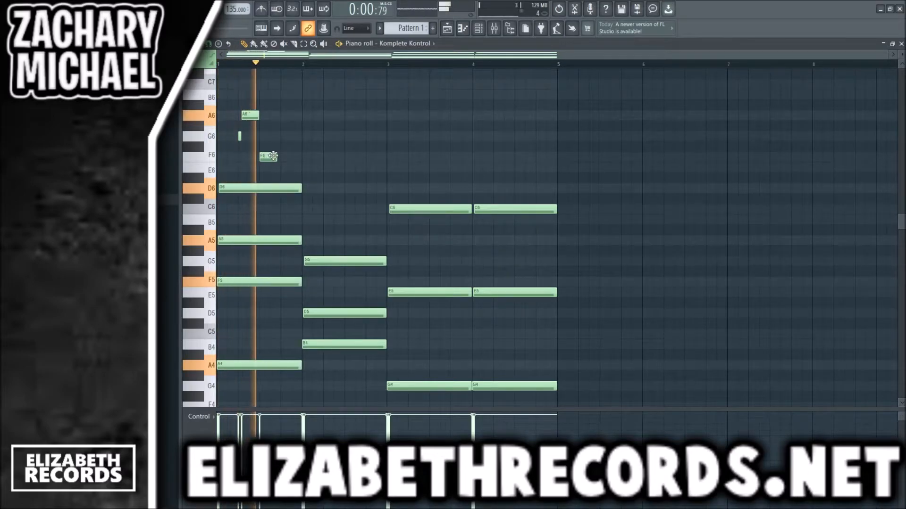
{"action": "key", "text": "space"}
{"action": "left_click_drag", "start_coordinate": [277, 156], "coordinate": [301, 156]}
{"action": "key", "text": "space"}
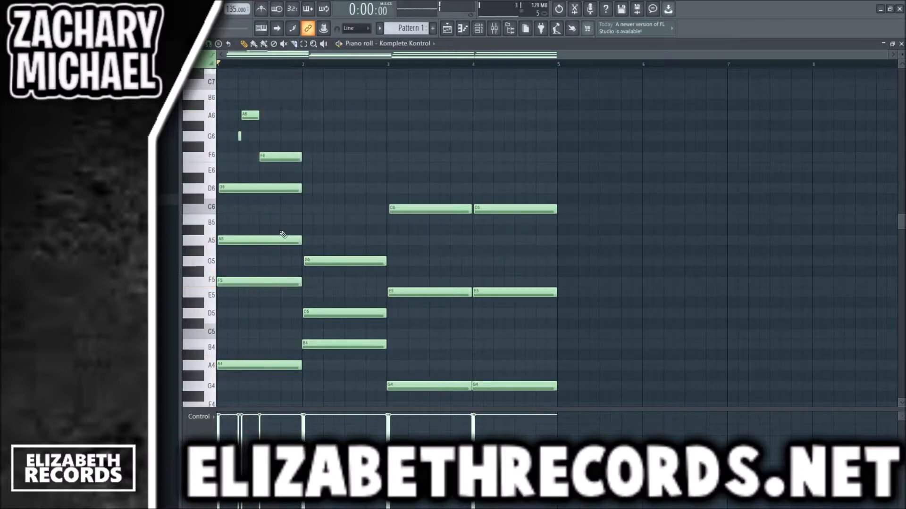
{"action": "key", "text": "space"}
Make the A5 in bar 1, the D5 in bar 2 and the E5 notes in bars 3 and 4 start on beat 2.
{"action": "left_click", "coordinate": [282, 242]}
{"action": "left_click", "coordinate": [403, 289], "text": "shift"}
{"action": "left_click", "coordinate": [345, 313], "text": "shift"}
{"action": "left_click", "coordinate": [493, 292], "text": "shift"}
{"action": "mouse_move", "coordinate": [301, 241]}
{"action": "left_mouse_down"}
{"action": "mouse_move", "coordinate": [282, 240]}
{"action": "mouse_move", "coordinate": [298, 239]}
{"action": "left_mouse_up"}
{"action": "left_click", "coordinate": [317, 228], "text": "ctrl"}
{"action": "key", "text": "space"}
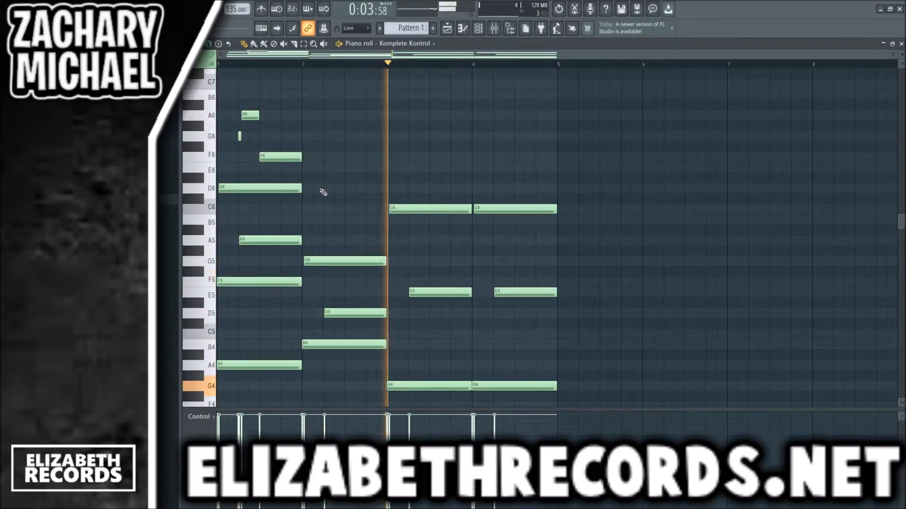
Add a one-beat D6 on beat 2 and a one-beat B5 on beat 3 of bar 2.
{"action": "left_click", "coordinate": [325, 188]}
{"action": "left_click_drag", "start_coordinate": [365, 188], "coordinate": [345, 188]}
{"action": "left_click", "coordinate": [350, 223]}
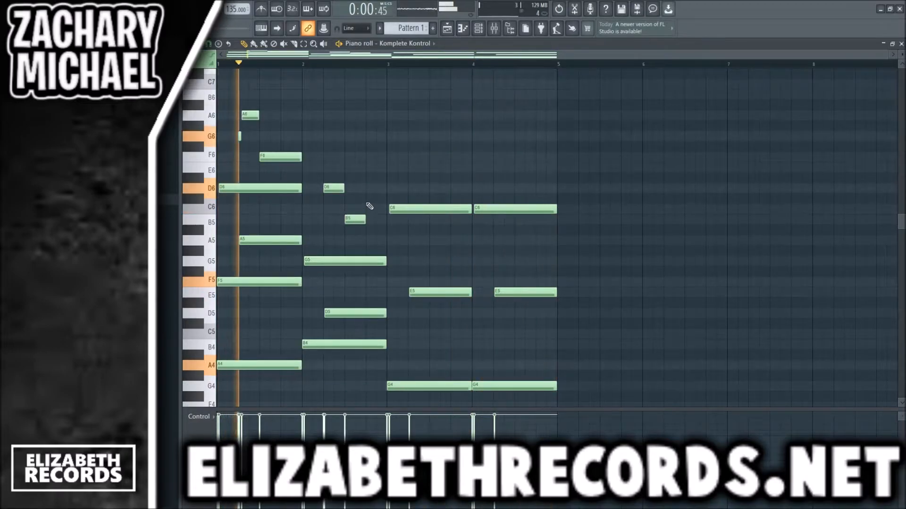
Add a C6 above the B5 on beat 3 of bar 2 and play back the melody.
{"action": "left_click", "coordinate": [347, 209]}
{"action": "left_click_drag", "start_coordinate": [347, 208], "coordinate": [351, 208]}
{"action": "key", "text": "ctrl+l"}
{"action": "left_click", "coordinate": [366, 196], "text": "ctrl"}
{"action": "key", "text": "space"}
{"action": "key", "text": "space"}
Cut the B5 in bar 2 down to a grace note with the C6 starting right after it.
{"action": "left_click", "coordinate": [294, 44]}
{"action": "left_click_drag", "start_coordinate": [366, 219], "coordinate": [366, 184]}
{"action": "left_click", "coordinate": [244, 44]}
{"action": "right_click", "coordinate": [368, 209]}
{"action": "key", "text": "space"}
{"action": "left_click_drag", "start_coordinate": [234, 101], "coordinate": [254, 140]}
{"action": "left_click", "coordinate": [352, 216], "text": "ctrl"}
{"action": "left_click_drag", "start_coordinate": [368, 228], "coordinate": [348, 213]}
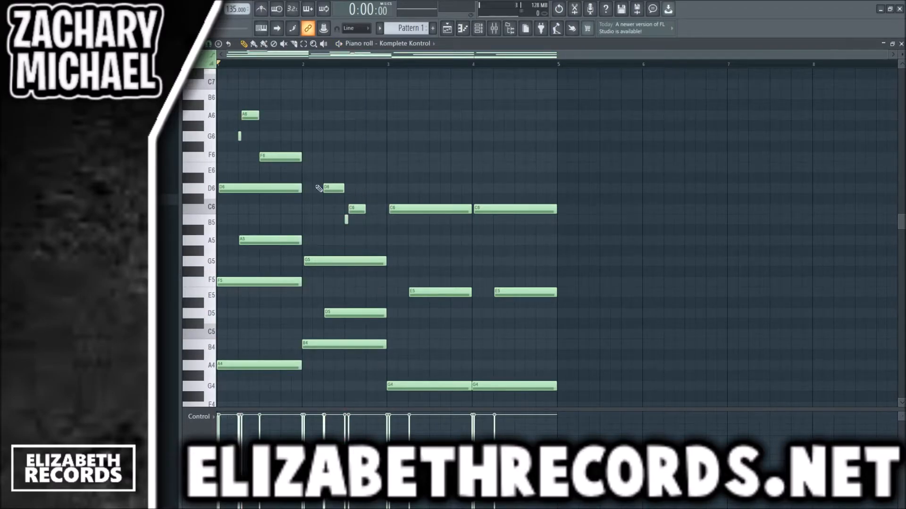
Add a half-beat E6 followed by a half-beat D6 on beat 4 of bar 2.
{"action": "scroll", "coordinate": [358, 221], "scroll_direction": "up", "scroll_amount": 2}
{"action": "left_click", "coordinate": [381, 169]}
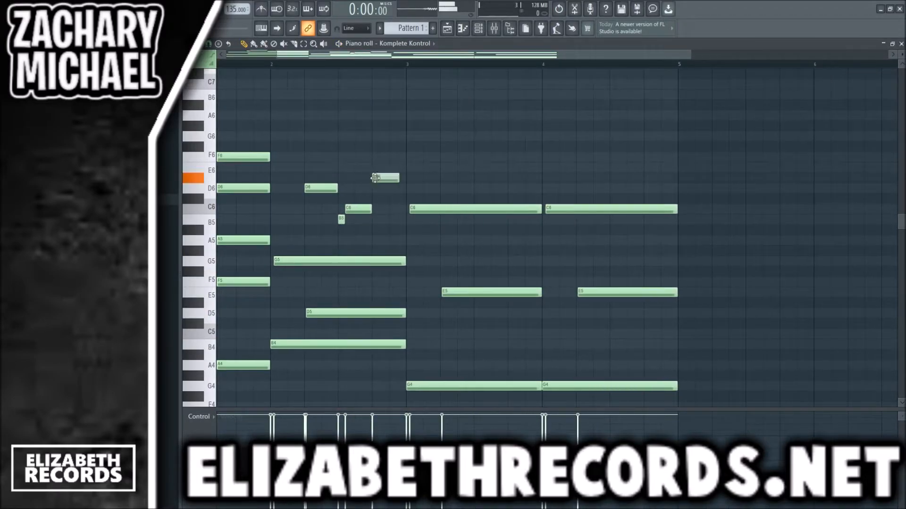
{"action": "left_click_drag", "start_coordinate": [402, 172], "coordinate": [409, 172]}
{"action": "left_click", "coordinate": [392, 188]}
{"action": "scroll", "coordinate": [391, 188], "scroll_direction": "down", "scroll_amount": 3}
{"action": "left_click_drag", "start_coordinate": [222, 100], "coordinate": [276, 142]}
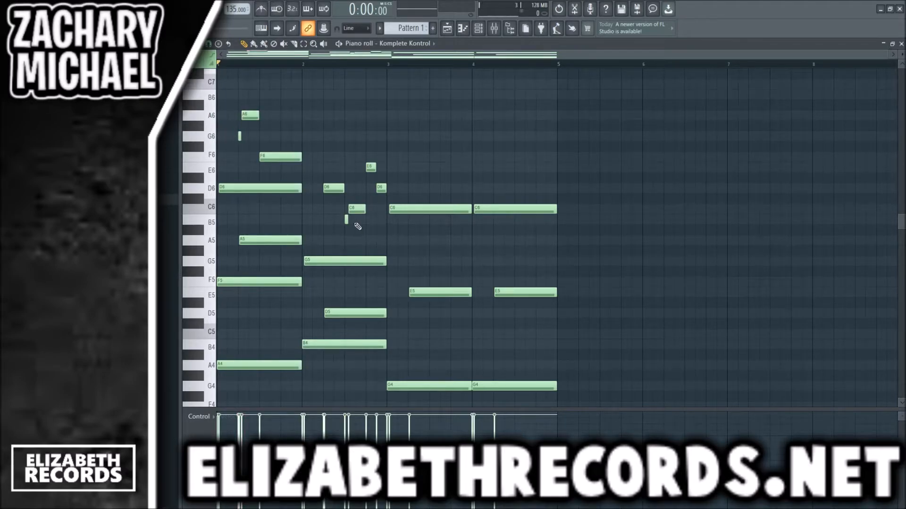
Try shortening the E6 and D6 at the end of bar 2 and adding a C6 to form a three-note run, with playback.
{"action": "scroll", "coordinate": [358, 227], "scroll_direction": "up", "scroll_amount": 2}
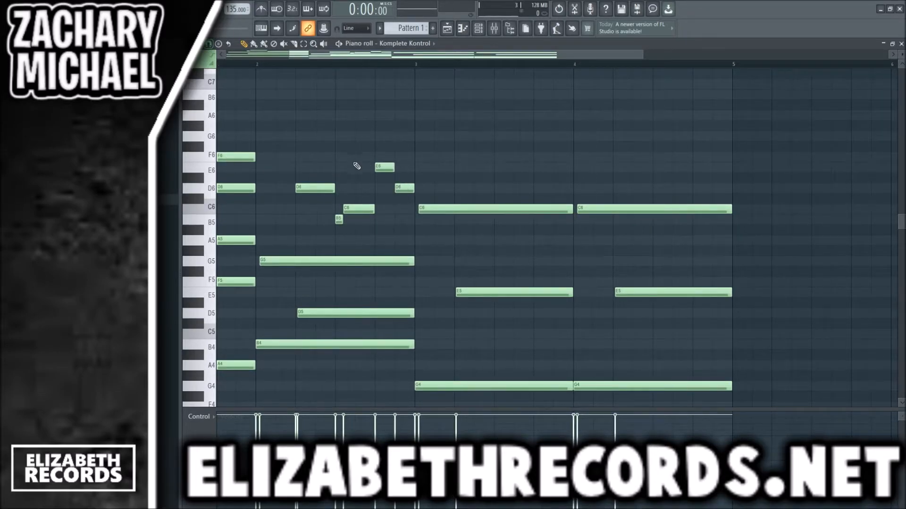
{"action": "left_click_drag", "start_coordinate": [428, 192], "coordinate": [402, 185]}
{"action": "left_click", "coordinate": [398, 164], "text": "ctrl"}
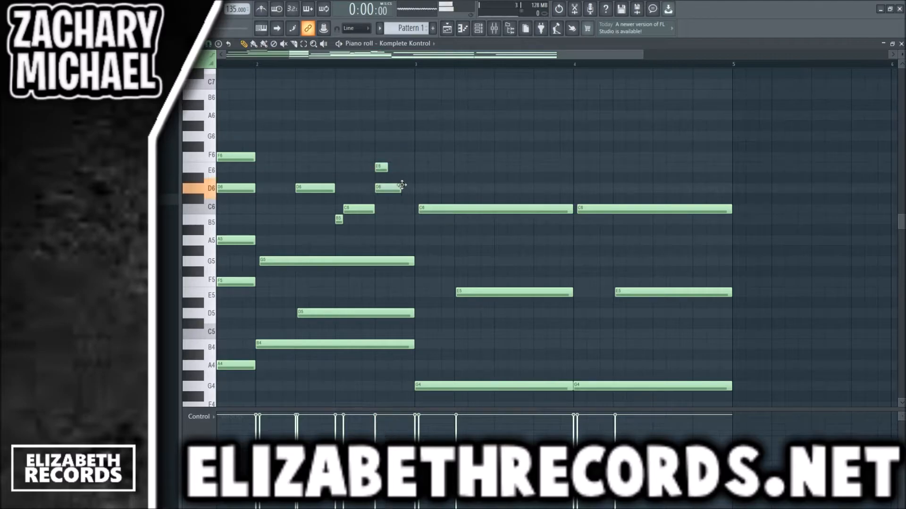
{"action": "scroll", "coordinate": [413, 199], "scroll_direction": "down", "scroll_amount": 2}
{"action": "key", "text": "space"}
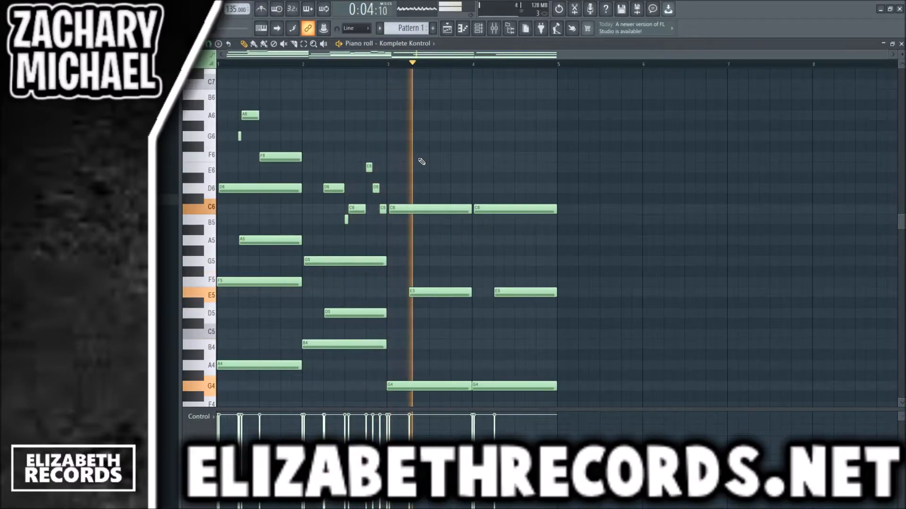
Delete the short C6 and D6 at the end of bar 2, lengthen the E6 to half a beat and add a half-beat F6 after it.
{"action": "right_click", "coordinate": [383, 208]}
{"action": "right_click", "coordinate": [376, 188]}
{"action": "left_click", "coordinate": [369, 168]}
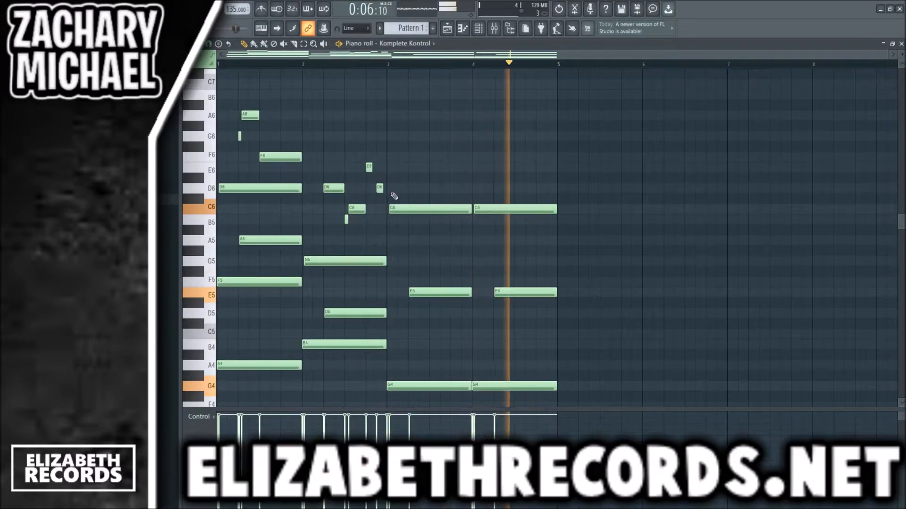
{"action": "left_click", "coordinate": [382, 156]}
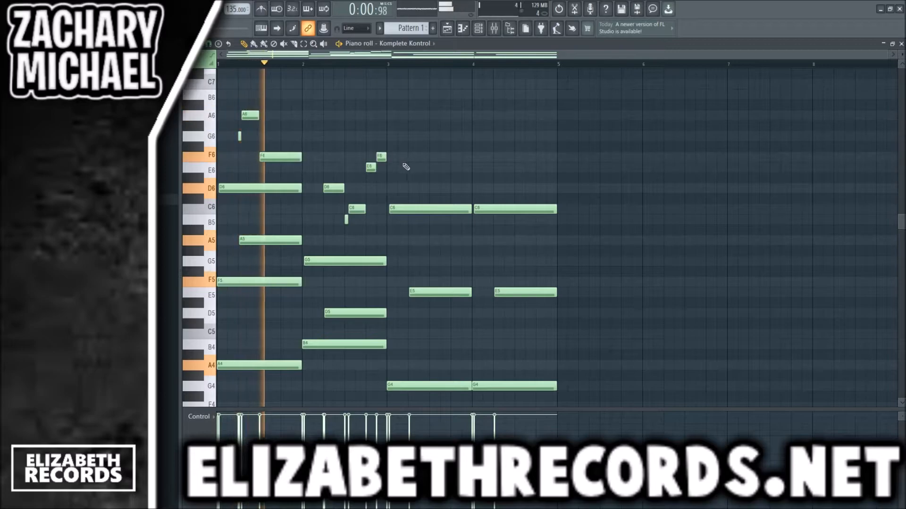
Copy the melody of bars 1-2 to bars 3-4 and replace the copied D6, B5 and C6 in bar 4 with a two-beat G6.
{"action": "left_click_drag", "start_coordinate": [381, 224], "coordinate": [234, 109]}
{"action": "left_click_drag", "start_coordinate": [276, 155], "coordinate": [446, 153]}
{"action": "left_click", "coordinate": [483, 142], "text": "ctrl"}
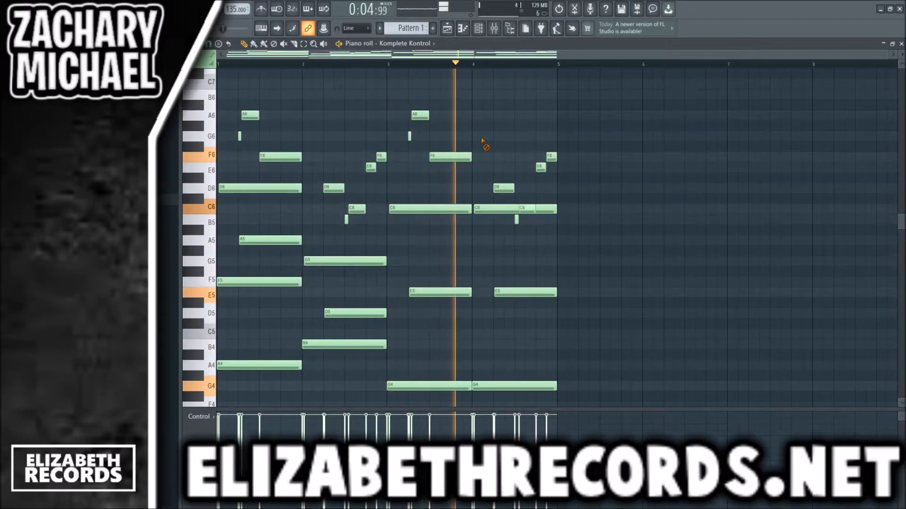
{"action": "key", "text": "space"}
{"action": "key", "text": "space"}
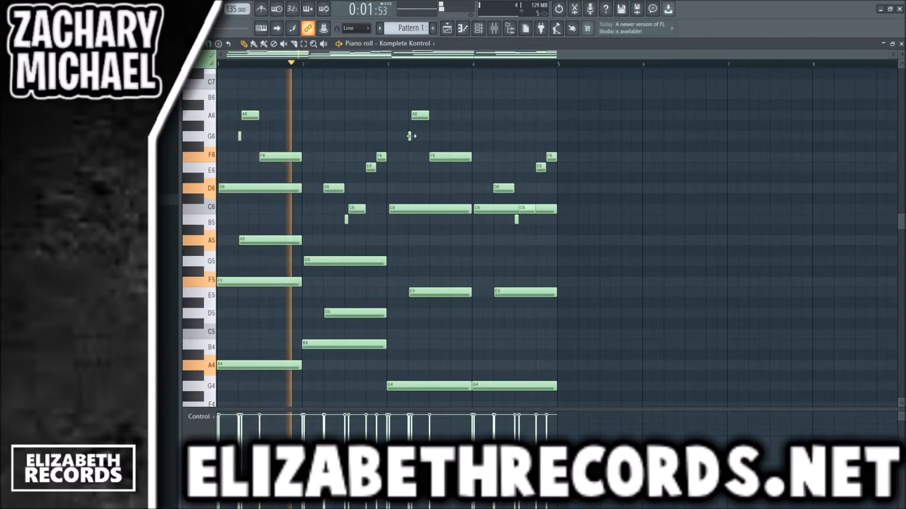
{"action": "left_click_drag", "start_coordinate": [505, 188], "coordinate": [537, 135]}
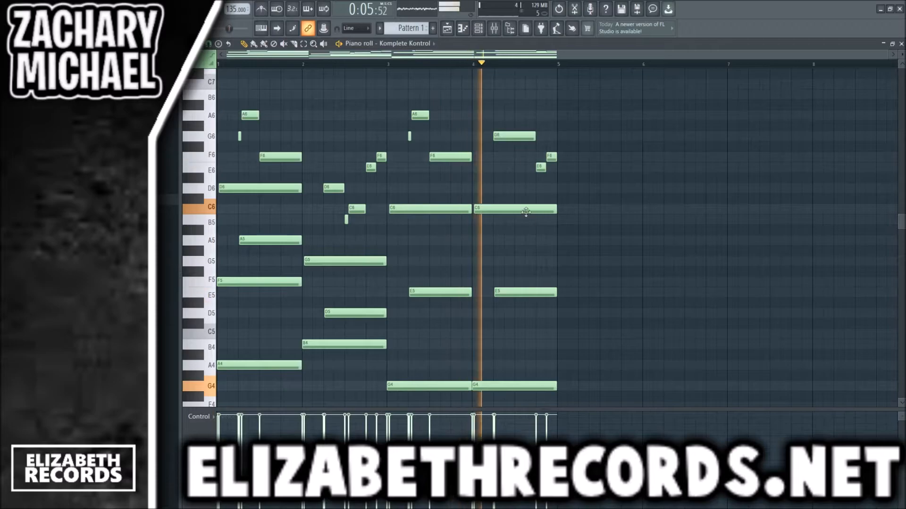
{"action": "key", "text": "space"}
Raise the E5 notes in bars 3 and 4 to G5 and play back the pattern.
{"action": "left_click_drag", "start_coordinate": [453, 287], "coordinate": [506, 302]}
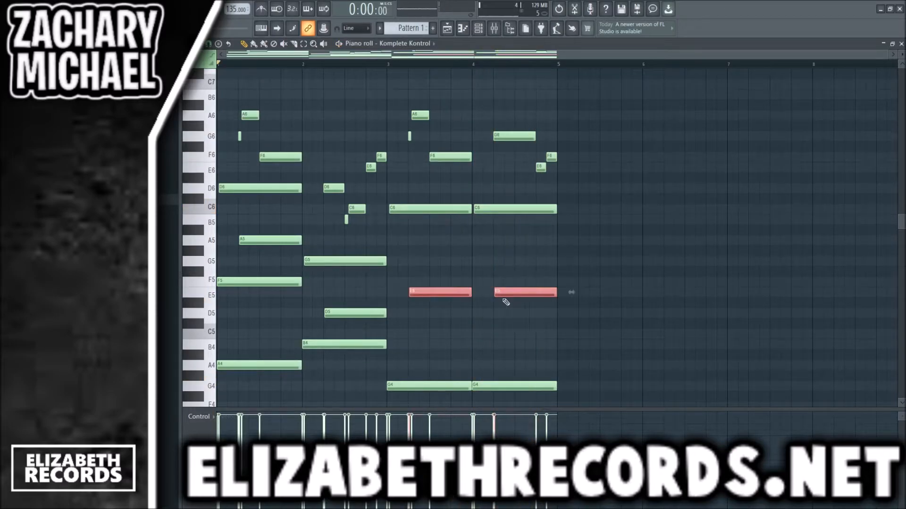
{"action": "left_click_drag", "start_coordinate": [451, 297], "coordinate": [452, 264]}
{"action": "key", "text": "space"}
{"action": "left_click", "coordinate": [457, 283]}
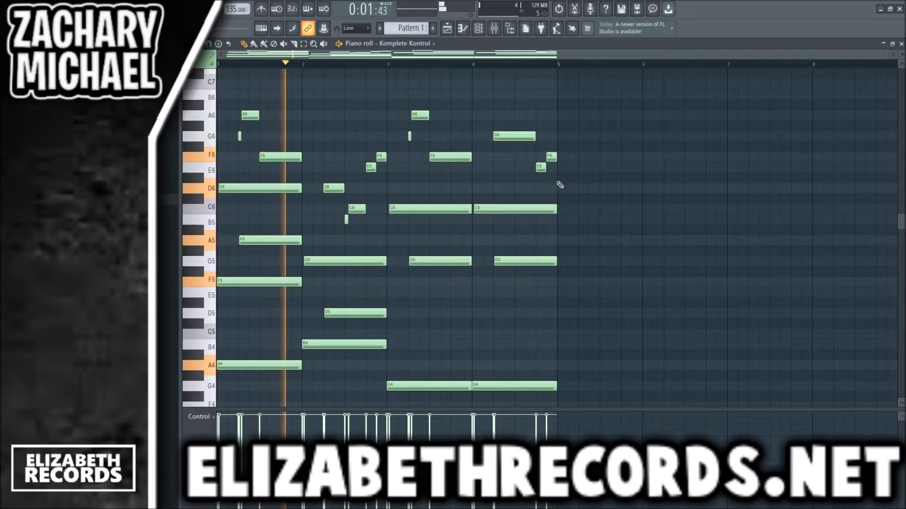
Add short E7 and F7 notes one octave above the E6 and F6 at the end of bar 4.
{"action": "left_click_drag", "start_coordinate": [560, 185], "coordinate": [539, 155]}
{"action": "left_click_drag", "start_coordinate": [283, 178], "coordinate": [524, 142]}
{"action": "right_click", "coordinate": [540, 166]}
{"action": "scroll", "coordinate": [542, 156], "scroll_direction": "up", "scroll_amount": 4}
{"action": "left_click", "coordinate": [550, 184], "text": "ctrl"}
{"action": "left_click", "coordinate": [556, 194], "text": "ctrl"}
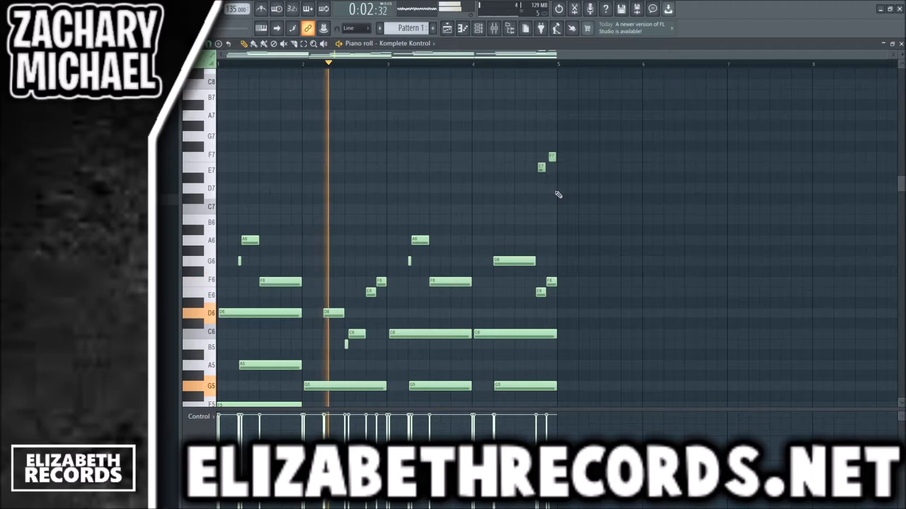
Add a one-beat C7 on beat 4 of bar 3, then a one-beat E7 on beat 1 and a two-beat C7 on beat 2 of bar 4.
{"action": "left_click", "coordinate": [460, 209]}
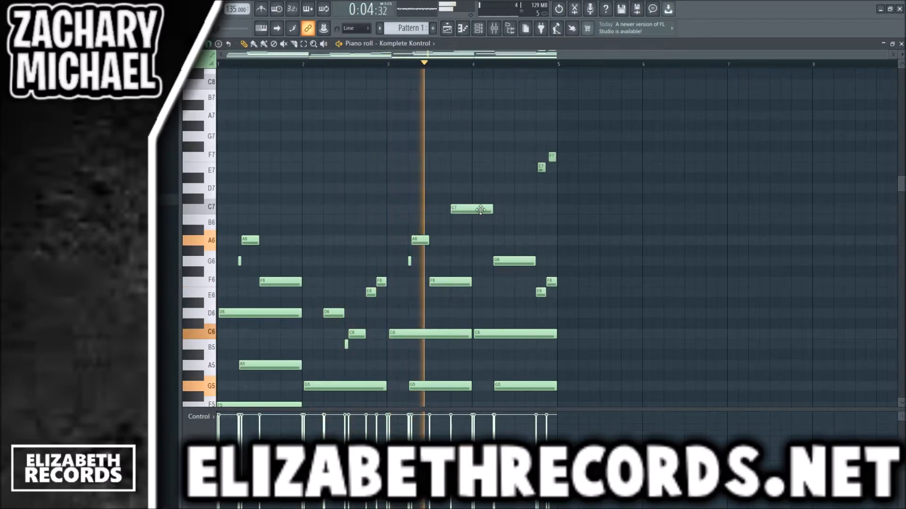
{"action": "left_click_drag", "start_coordinate": [492, 210], "coordinate": [471, 211]}
{"action": "left_click", "coordinate": [479, 167]}
{"action": "left_click", "coordinate": [500, 188]}
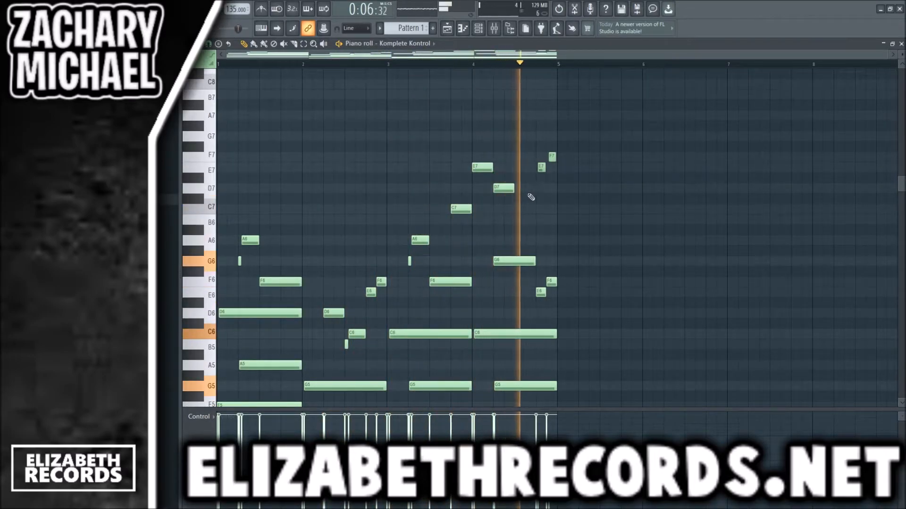
{"action": "left_click_drag", "start_coordinate": [503, 188], "coordinate": [535, 209]}
{"action": "left_click", "coordinate": [511, 200]}
{"action": "right_click", "coordinate": [514, 200]}
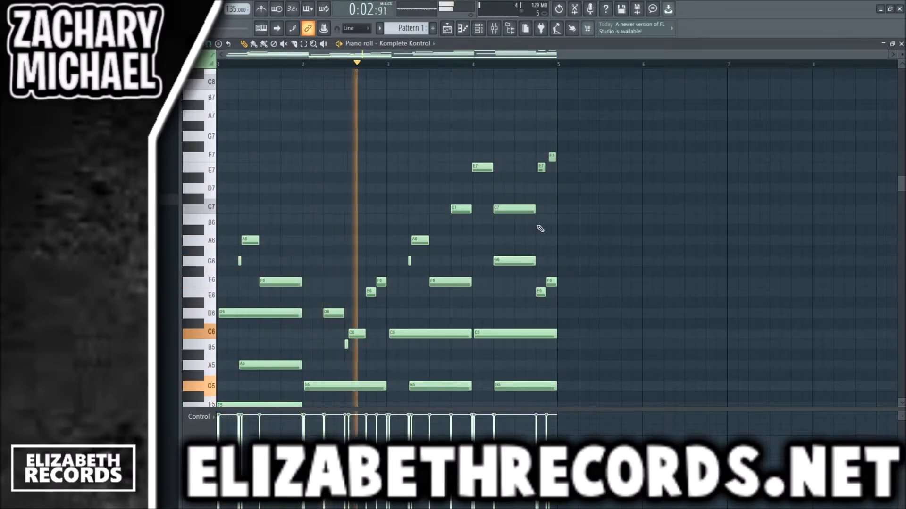
Add short F7 and E7 notes half a beat apart, starting on beat 3 of bar 3.
{"action": "left_click", "coordinate": [424, 188]}
{"action": "left_click_drag", "start_coordinate": [459, 188], "coordinate": [435, 156]}
{"action": "key", "text": "space"}
{"action": "right_click", "coordinate": [421, 188]}
{"action": "left_click", "coordinate": [443, 167]}
{"action": "key", "text": "space"}
{"action": "left_click", "coordinate": [451, 150], "text": "ctrl"}
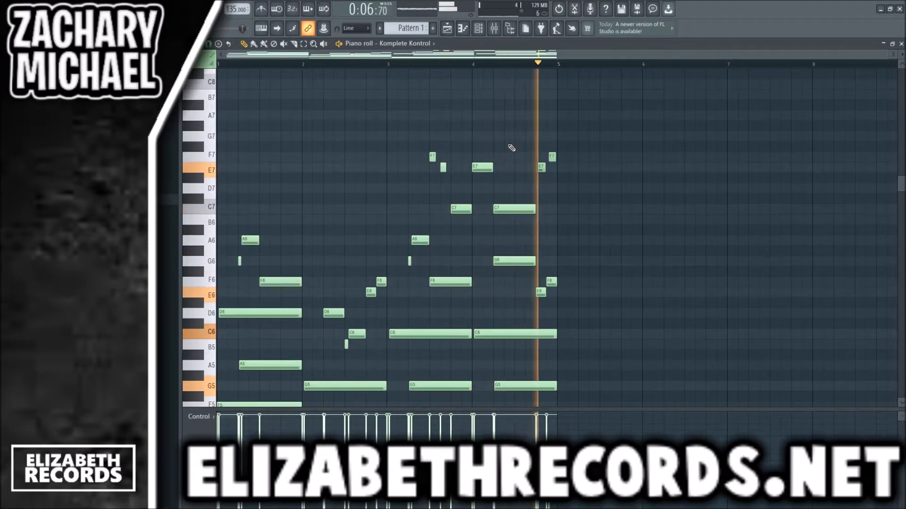
Select all four bars and duplicate them into bars 5-8.
{"action": "scroll", "coordinate": [533, 144], "scroll_direction": "down", "scroll_amount": 2}
{"action": "left_click_drag", "start_coordinate": [557, 67], "coordinate": [220, 67]}
{"action": "key", "text": "ctrl+b"}
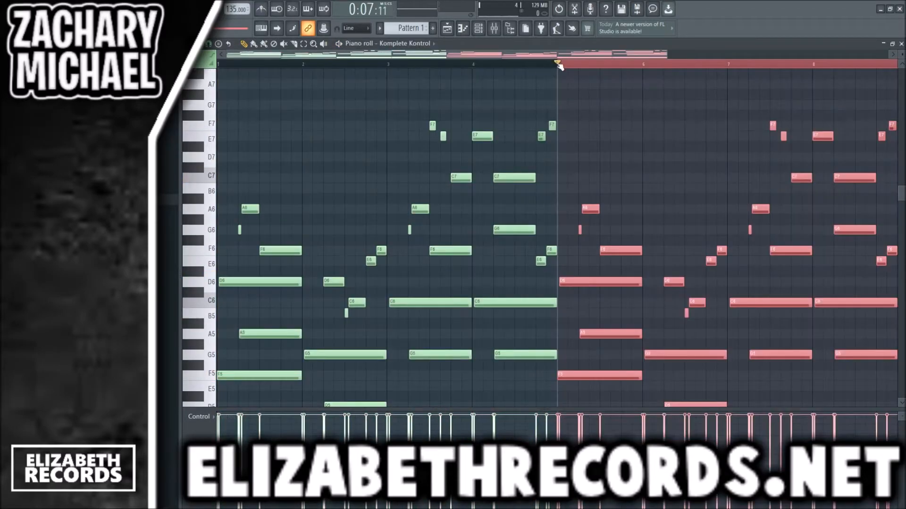
{"action": "left_click", "coordinate": [558, 65], "text": "ctrl"}
{"action": "scroll", "coordinate": [521, 156], "scroll_direction": "down", "scroll_amount": 2}
Delete the high C7, E7 and F7 notes from bars 3 and 4, keeping them only in bars 7 and 8.
{"action": "left_click_drag", "start_coordinate": [357, 122], "coordinate": [443, 185]}
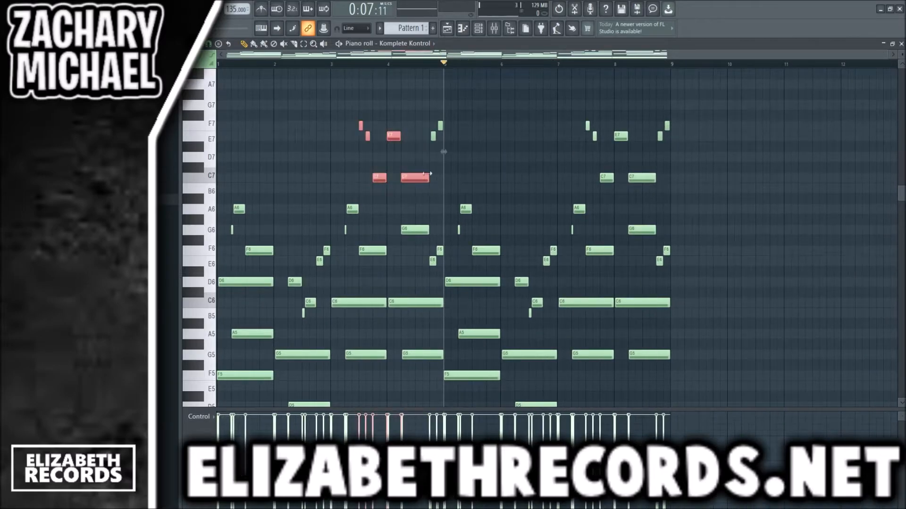
{"action": "key", "text": "Delete"}
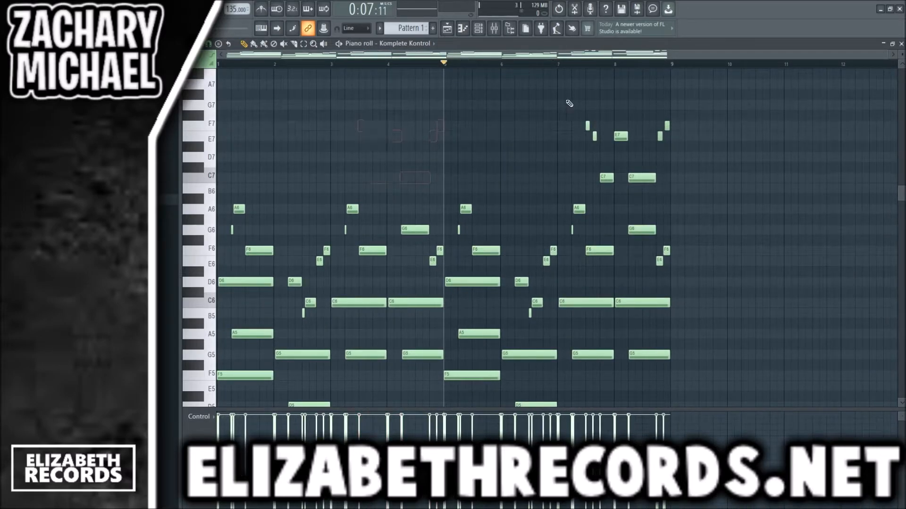
{"action": "scroll", "coordinate": [613, 123], "scroll_direction": "down", "scroll_amount": 5}
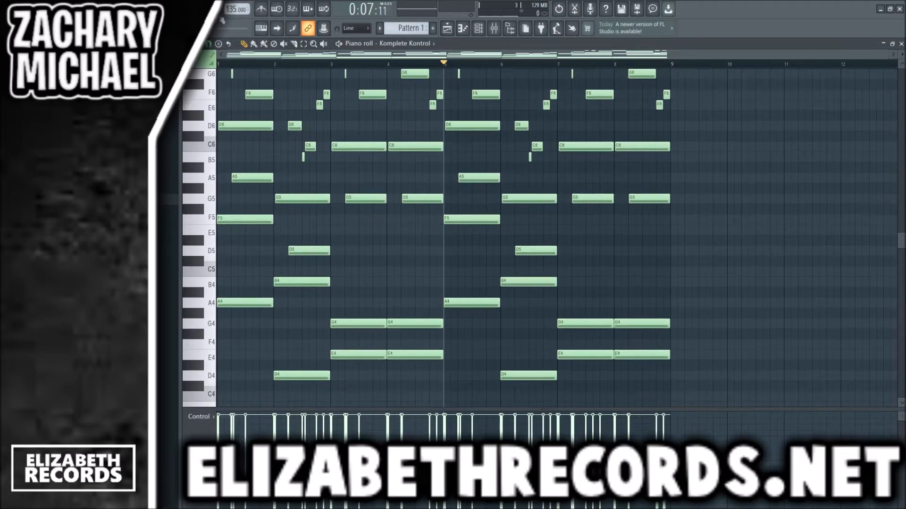
{"action": "key", "text": "space"}
Randomize the velocities of all the notes across the eight bars and play back the result.
{"action": "scroll", "coordinate": [538, 255], "scroll_direction": "down", "scroll_amount": 4}
{"action": "left_click_drag", "start_coordinate": [732, 318], "coordinate": [215, 71]}
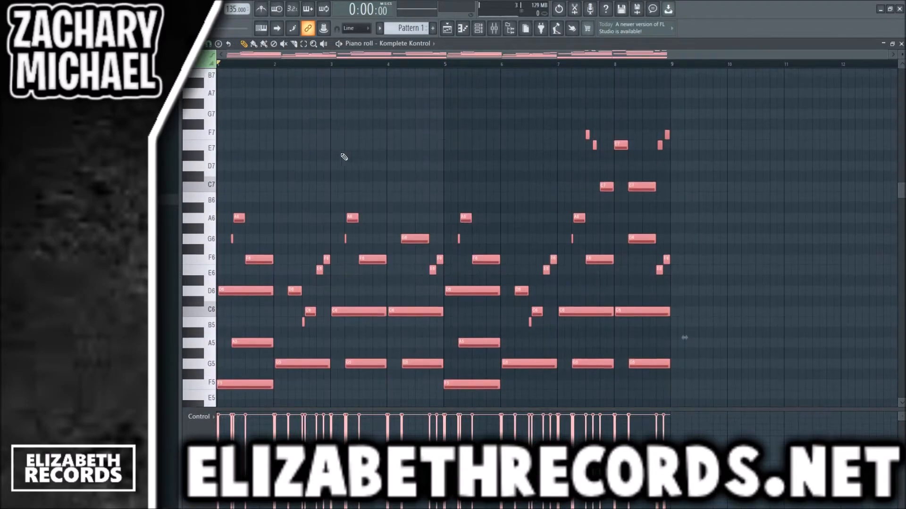
{"action": "scroll", "coordinate": [369, 167], "scroll_direction": "down", "scroll_amount": 5}
{"action": "left_click", "coordinate": [368, 155], "text": "ctrl"}
{"action": "left_click_drag", "start_coordinate": [553, 131], "coordinate": [698, 210]}
{"action": "left_click", "coordinate": [527, 169], "text": "ctrl"}
{"action": "left_click_drag", "start_coordinate": [572, 132], "coordinate": [642, 190]}
{"action": "left_click", "coordinate": [535, 165], "text": "ctrl"}
{"action": "key", "text": "alt+r"}
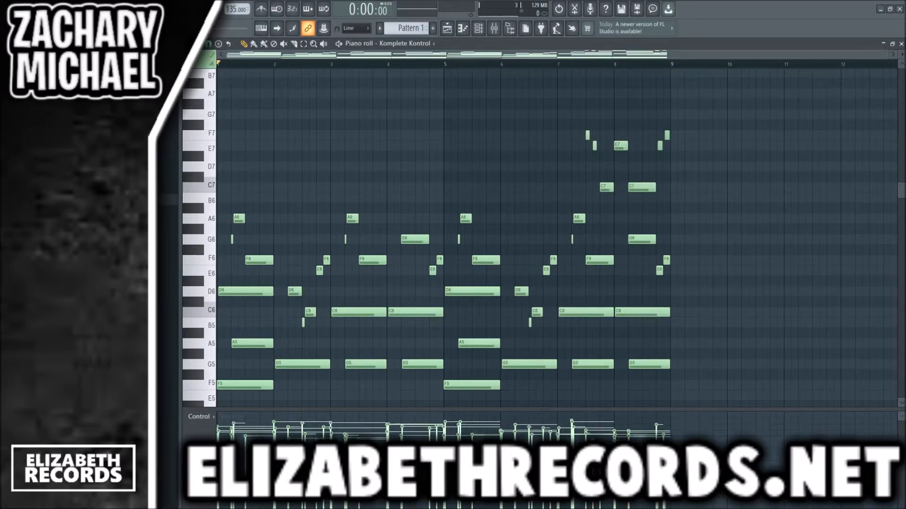
{"action": "key", "text": "space"}
{"action": "scroll", "coordinate": [481, 175], "scroll_direction": "down", "scroll_amount": 3}
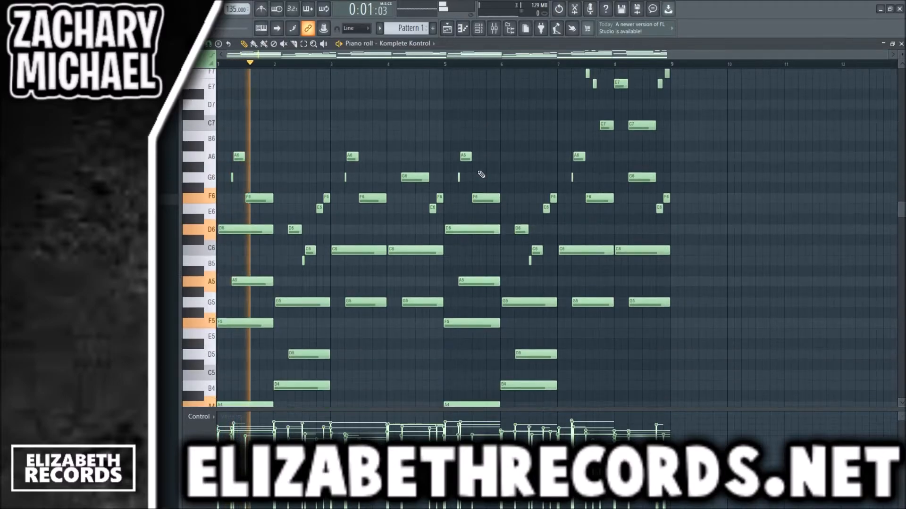
Switch ElectraX to the pad patch Lake Eeire and open the ElectraX channel's piano roll.
{"action": "key", "text": "Escape"}
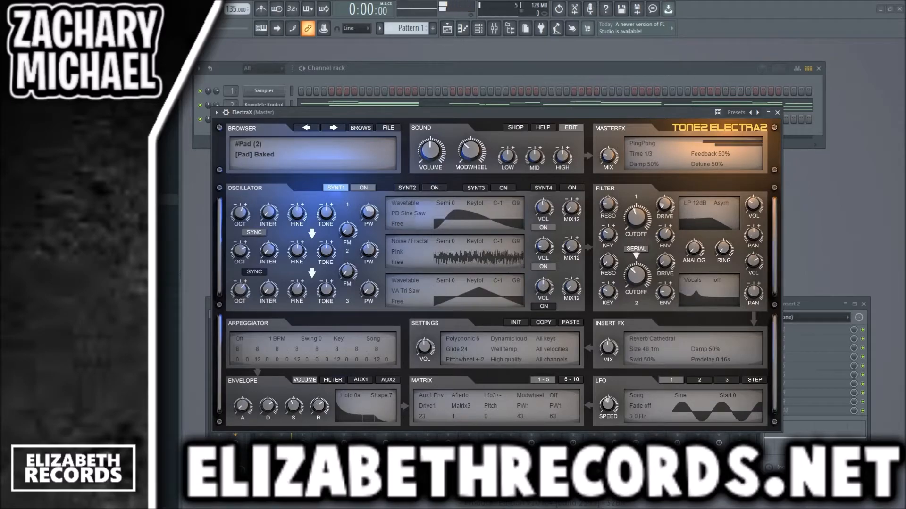
{"action": "left_click", "coordinate": [333, 127]}
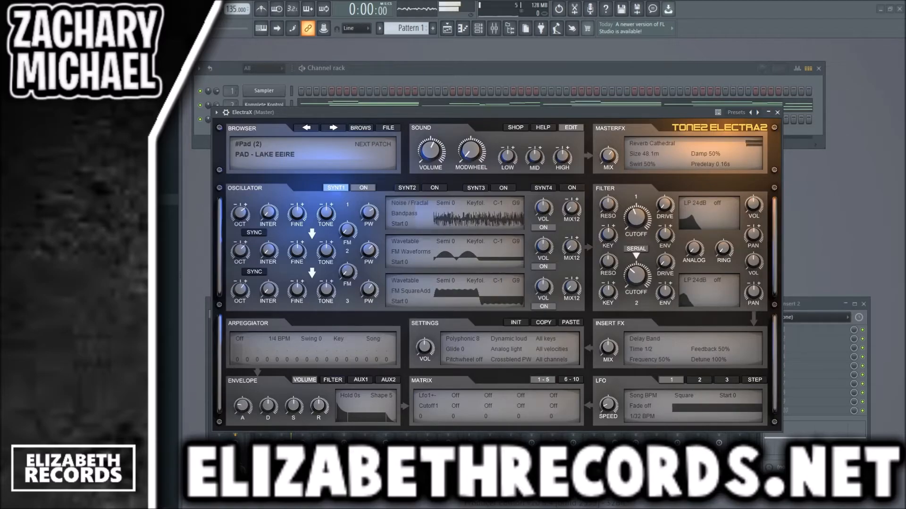
{"action": "left_click", "coordinate": [777, 113]}
{"action": "left_click_drag", "start_coordinate": [231, 120], "coordinate": [231, 109]}
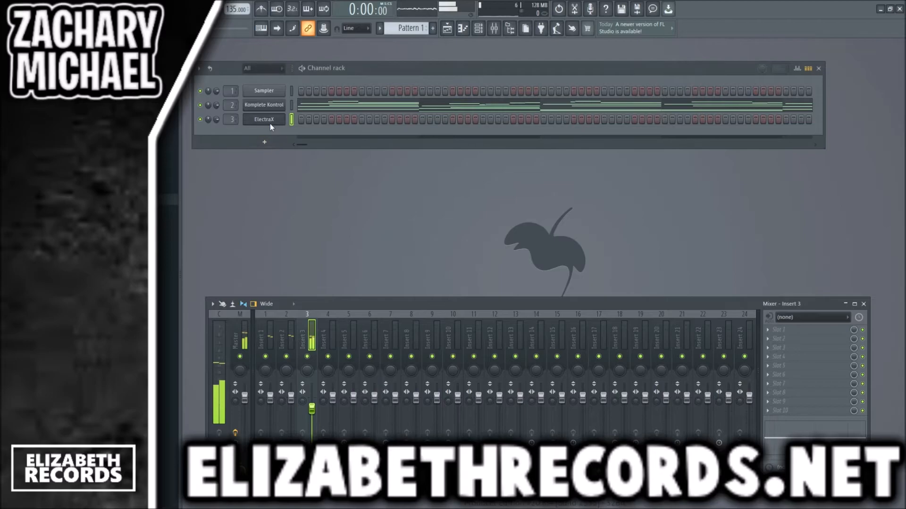
{"action": "key", "text": "F7"}
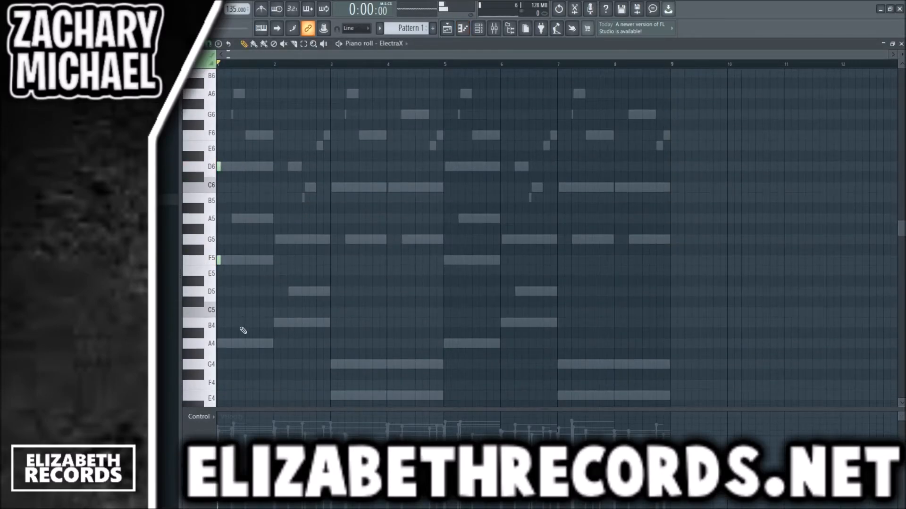
Draw one-bar pad chords of A4, F5 and D6 in bar 1 and D4, B4 and G5 in bar 2, plus E4 in bar 3.
{"action": "left_click_drag", "start_coordinate": [223, 166], "coordinate": [260, 167]}
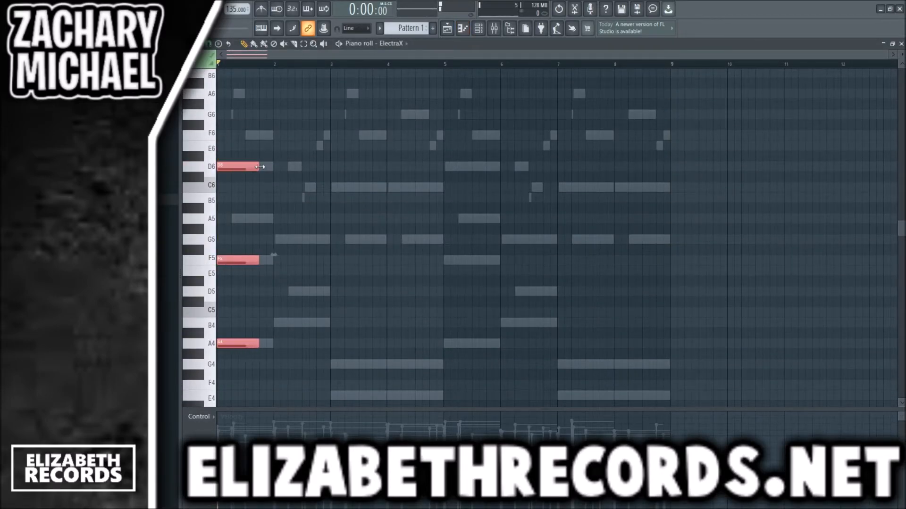
{"action": "left_click", "coordinate": [281, 238]}
{"action": "left_click", "coordinate": [290, 326]}
{"action": "scroll", "coordinate": [311, 311], "scroll_direction": "down", "scroll_amount": 5}
{"action": "left_click", "coordinate": [335, 333]}
{"action": "left_click", "coordinate": [287, 353]}
Complete the third pad chord as E4, G5 and C6, with its notes extended across bars 3 and 4.
{"action": "left_click", "coordinate": [336, 312]}
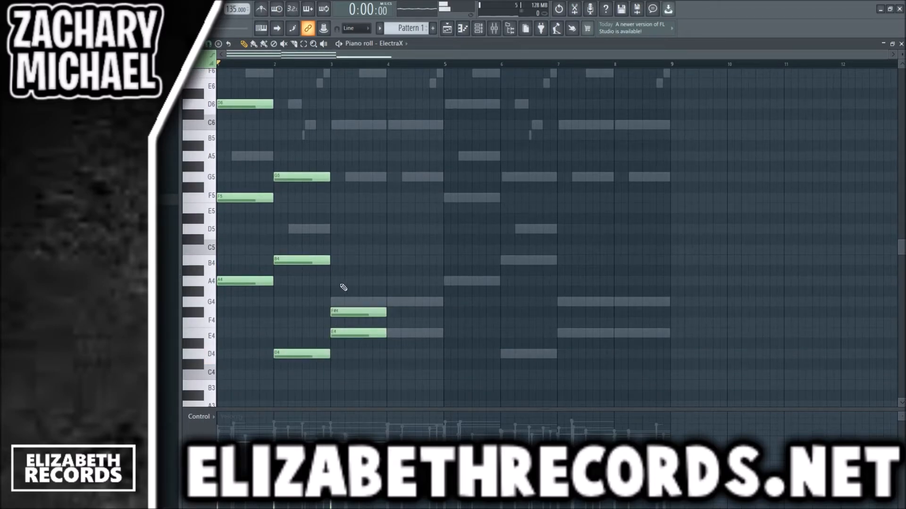
{"action": "left_click_drag", "start_coordinate": [347, 307], "coordinate": [346, 229]}
{"action": "left_click_drag", "start_coordinate": [345, 187], "coordinate": [346, 177]}
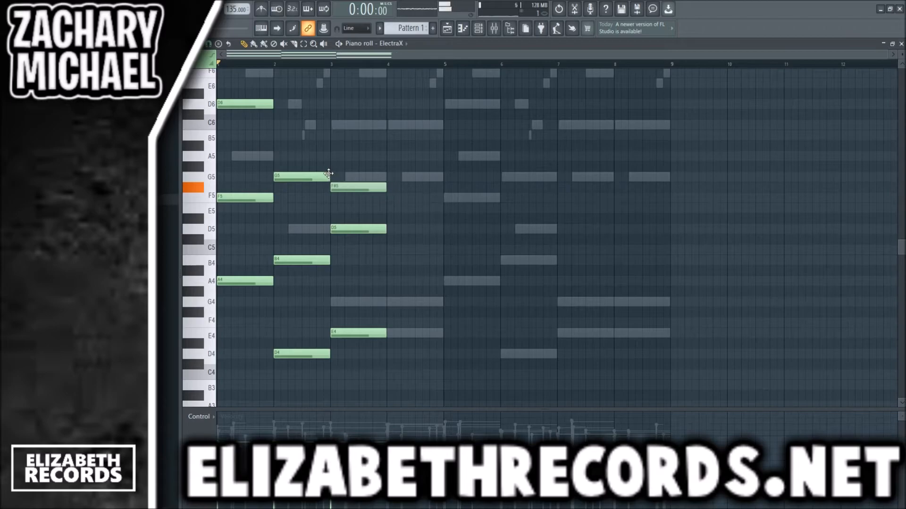
{"action": "left_click", "coordinate": [342, 302]}
{"action": "right_click", "coordinate": [360, 232]}
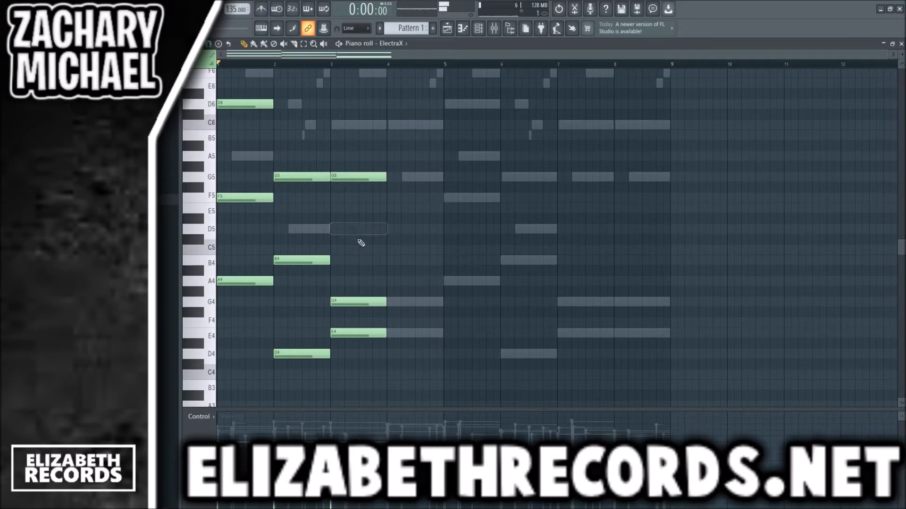
{"action": "right_click", "coordinate": [371, 299]}
{"action": "left_click_drag", "start_coordinate": [416, 360], "coordinate": [443, 176]}
{"action": "left_click", "coordinate": [379, 168]}
{"action": "left_click", "coordinate": [338, 125]}
Duplicate the four bars of pad chords into bars 5-8 and play back the pattern.
{"action": "key", "text": "ctrl+b"}
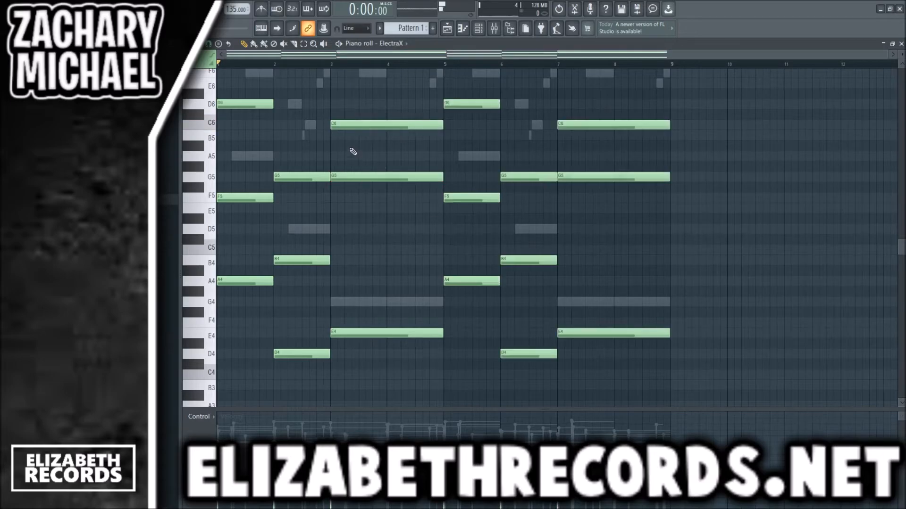
{"action": "key", "text": "space"}
{"action": "key", "text": "Escape"}
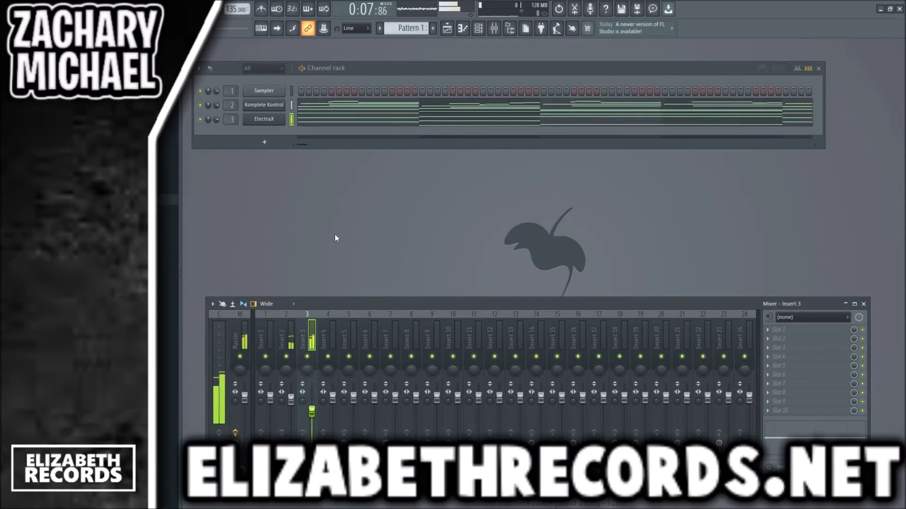
{"action": "key", "text": "space"}
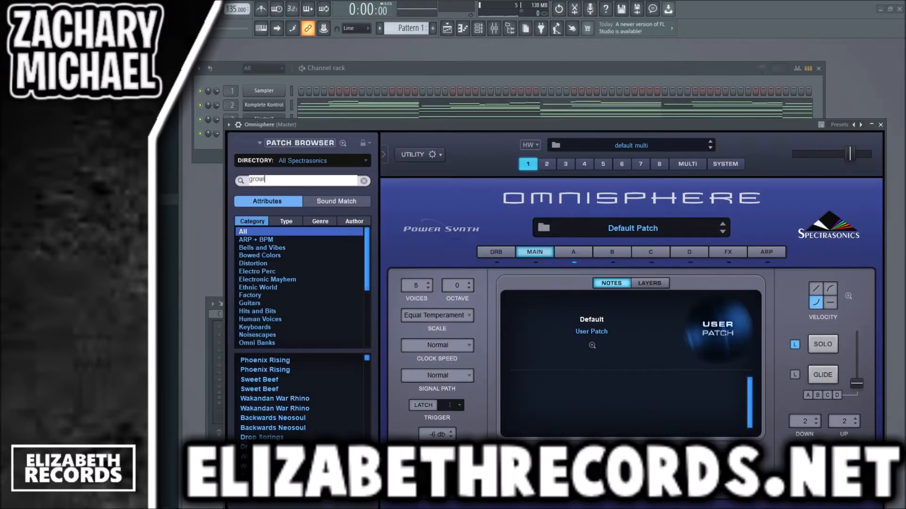
Search Omnisphere for "growler moog", load Growler Moog Bass, and add Fruity Fast Dist on mixer insert 4.
{"action": "key", "text": "Return"}
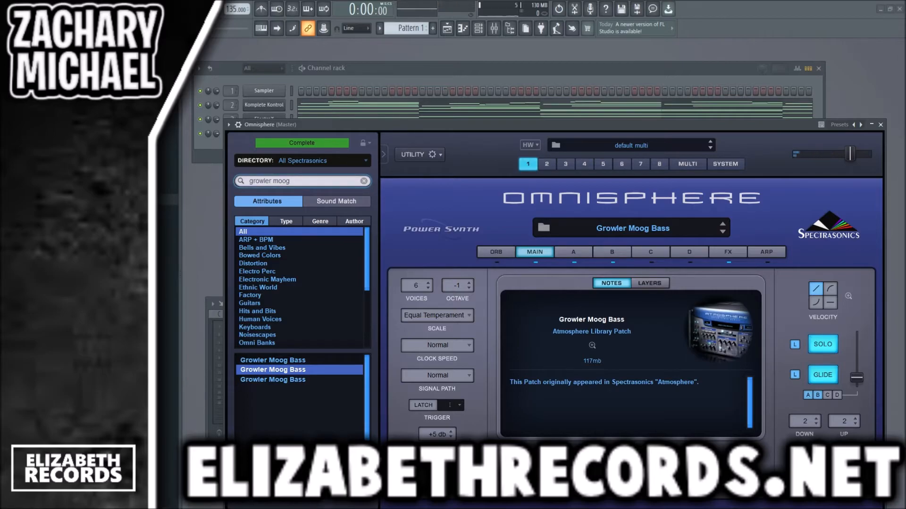
{"action": "left_click", "coordinate": [880, 125]}
{"action": "left_click_drag", "start_coordinate": [230, 134], "coordinate": [230, 124]}
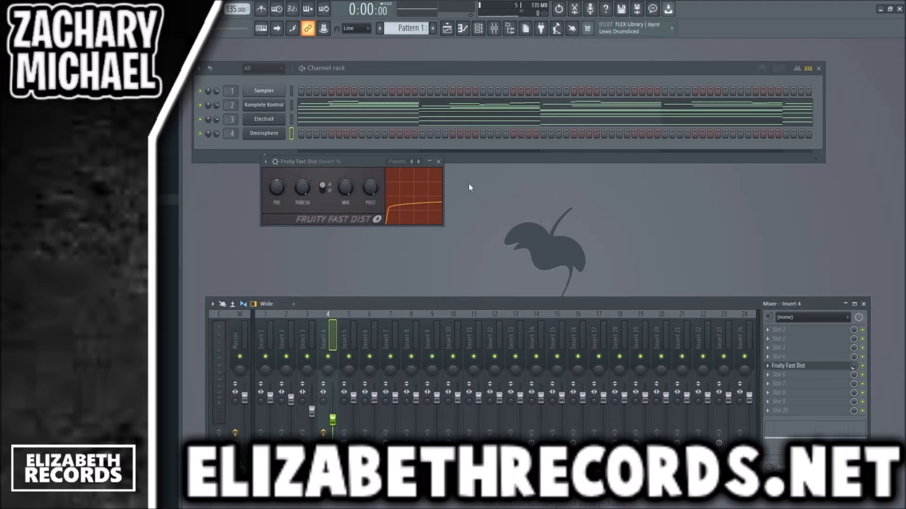
{"action": "left_click", "coordinate": [438, 161]}
In the Omnisphere piano roll, draw a bassline of A4, B4 and a two-bar G4, and duplicate it into bars 5-8.
{"action": "right_click", "coordinate": [276, 136]}
{"action": "left_click", "coordinate": [288, 142]}
{"action": "left_click", "coordinate": [245, 281]}
{"action": "left_click_drag", "start_coordinate": [245, 281], "coordinate": [217, 282]}
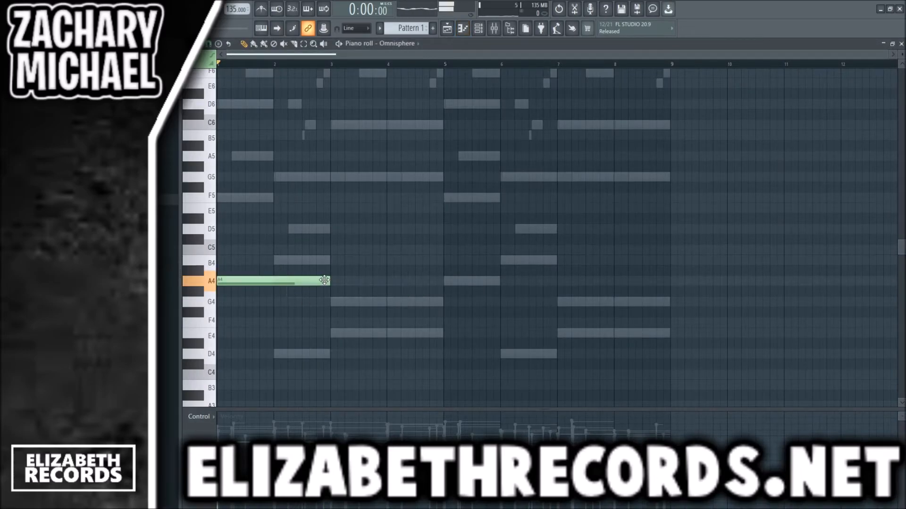
{"action": "left_click", "coordinate": [283, 260]}
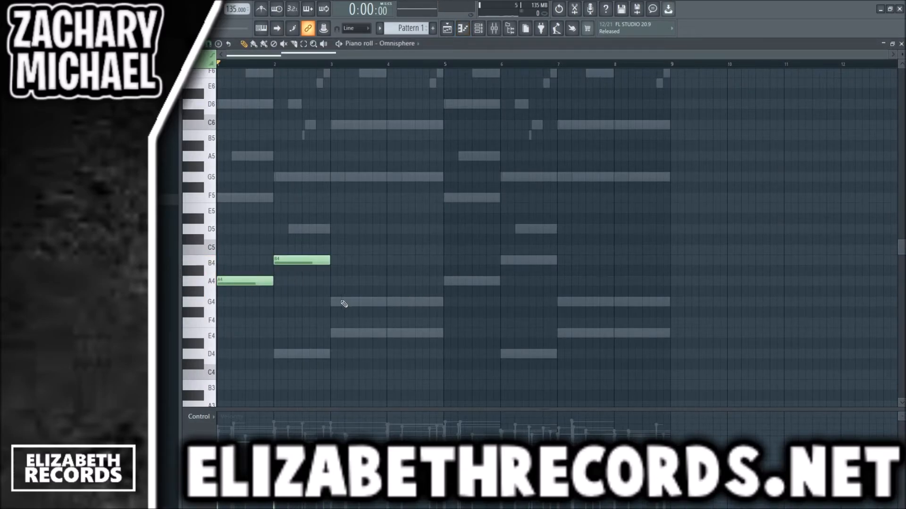
{"action": "left_click", "coordinate": [340, 301]}
{"action": "key", "text": "space"}
{"action": "left_click_drag", "start_coordinate": [384, 301], "coordinate": [434, 300]}
{"action": "key", "text": "ctrl+b"}
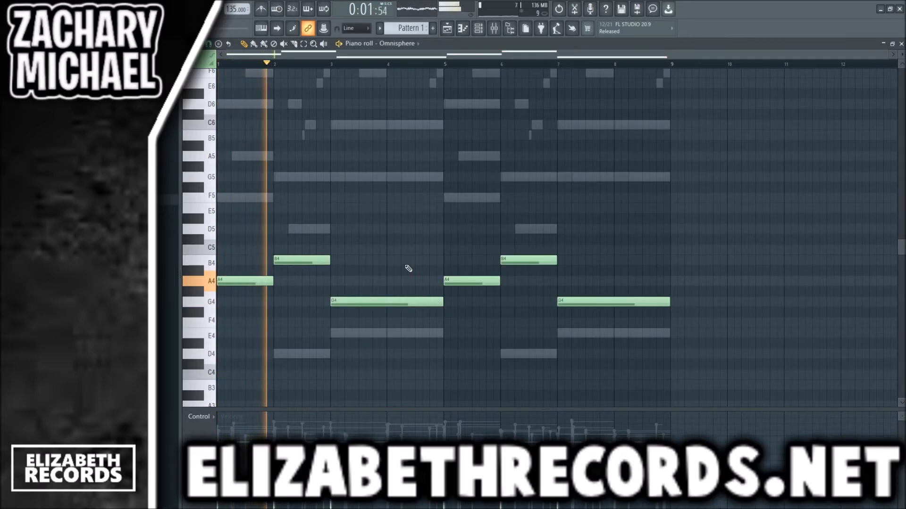
Change the bass note in bar 6 to D5 and the one in bars 7-8 to E5, and play back the result.
{"action": "left_click_drag", "start_coordinate": [537, 261], "coordinate": [537, 352]}
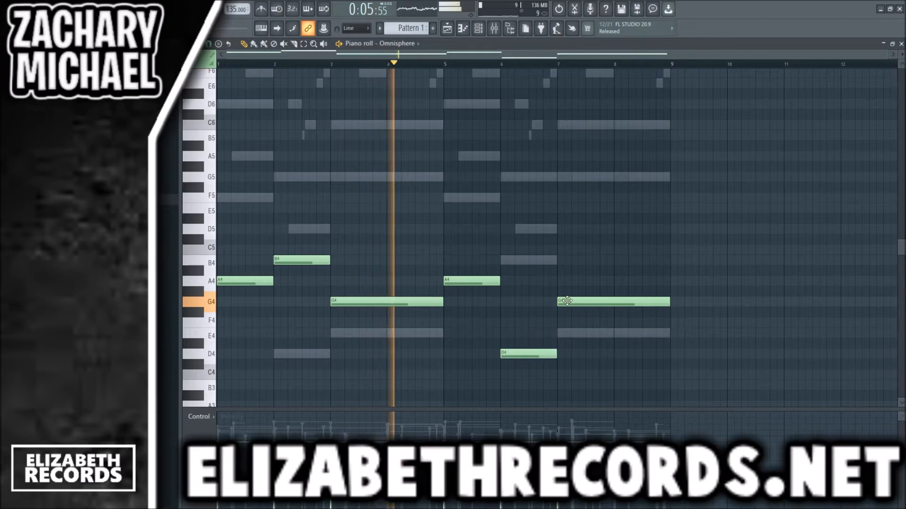
{"action": "left_click_drag", "start_coordinate": [566, 301], "coordinate": [569, 333]}
{"action": "left_click_drag", "start_coordinate": [622, 368], "coordinate": [547, 332]}
{"action": "key", "text": "ctrl+Up"}
{"action": "right_click", "coordinate": [590, 330]}
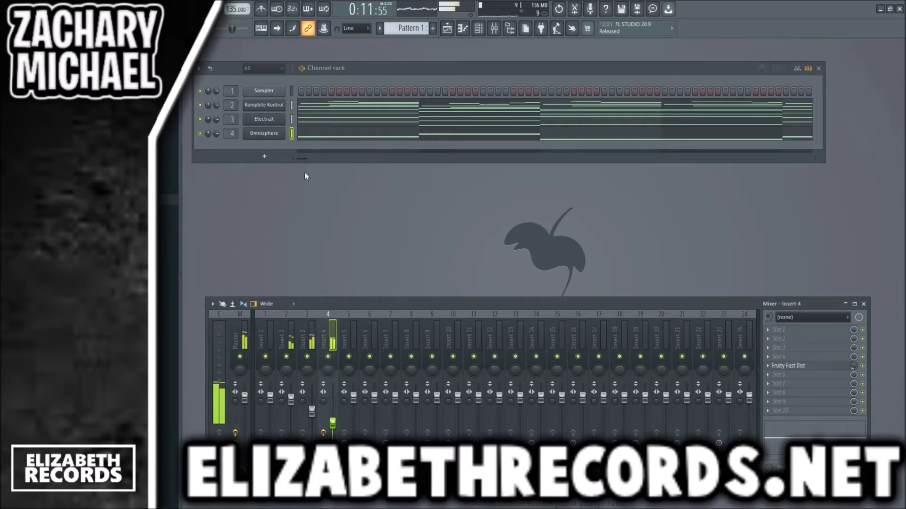
{"action": "key", "text": "space"}
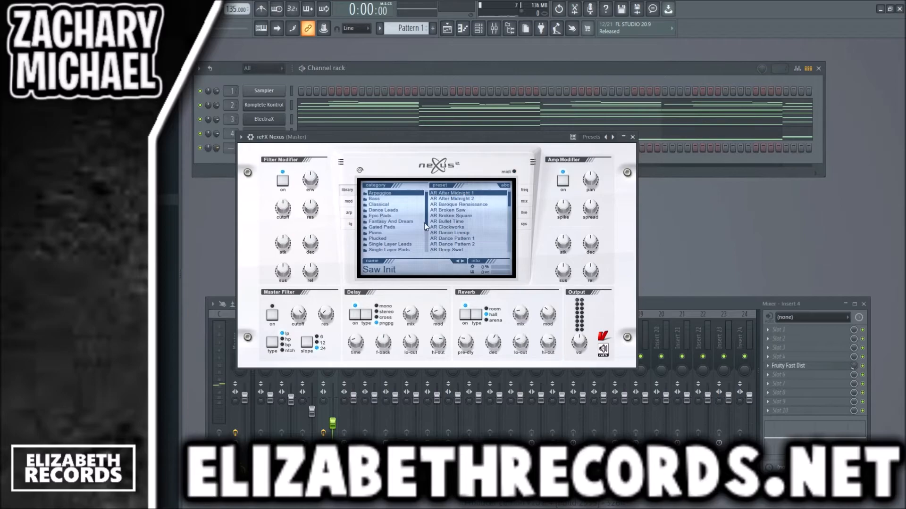
Load the PN Octaved Pianopad preset from the Piano category in reFX Nexus and close the plugin.
{"action": "left_click", "coordinate": [413, 232]}
{"action": "left_click_drag", "start_coordinate": [508, 205], "coordinate": [509, 225]}
{"action": "left_click", "coordinate": [493, 228]}
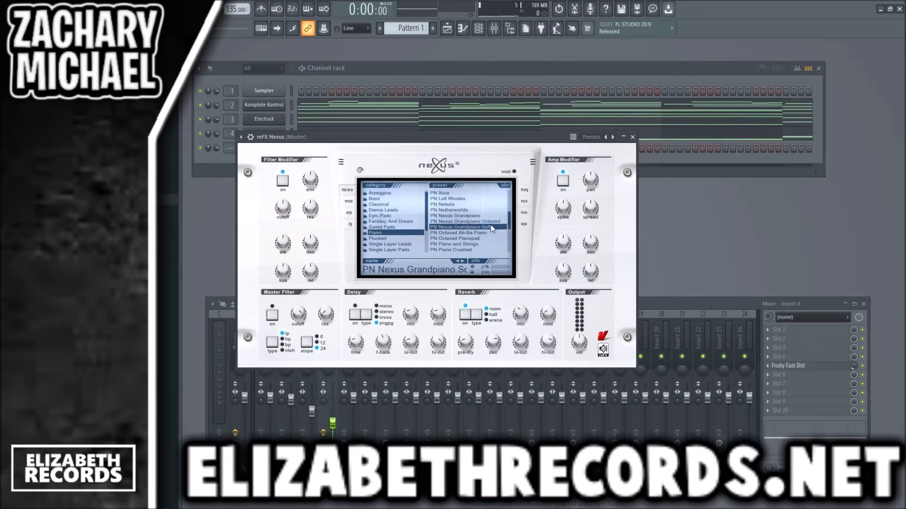
{"action": "left_click", "coordinate": [489, 238]}
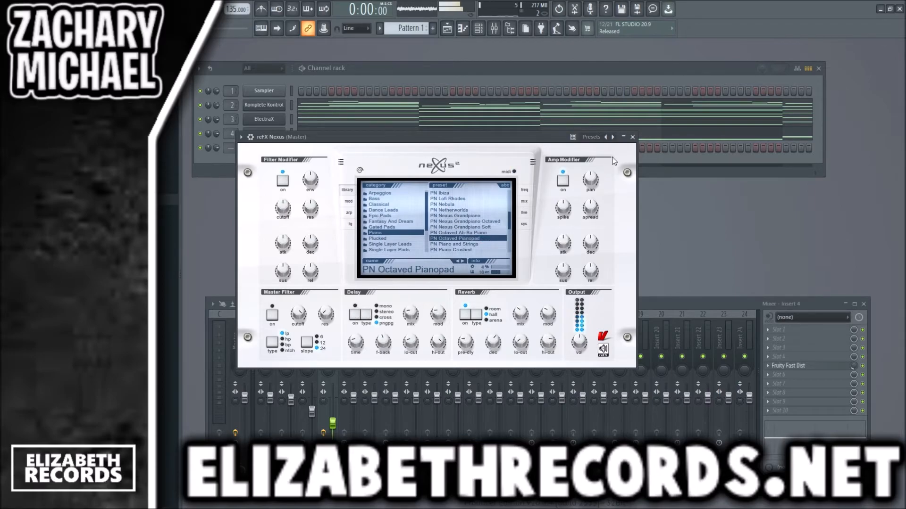
{"action": "left_click", "coordinate": [632, 136]}
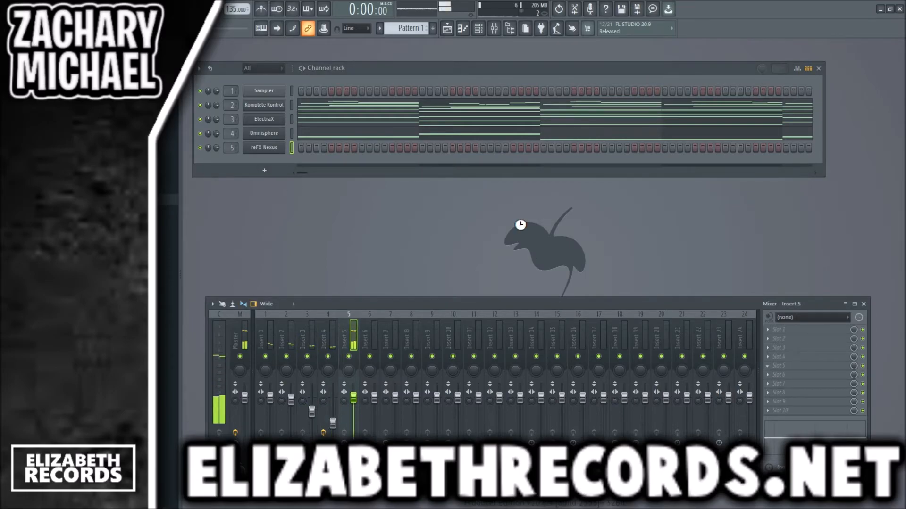
Add Fruity Parametric EQ 2 on mixer insert 5 and cut the low and high frequencies of the Nexus sound.
{"action": "left_click", "coordinate": [487, 87]}
{"action": "left_click_drag", "start_coordinate": [208, 171], "coordinate": [303, 170]}
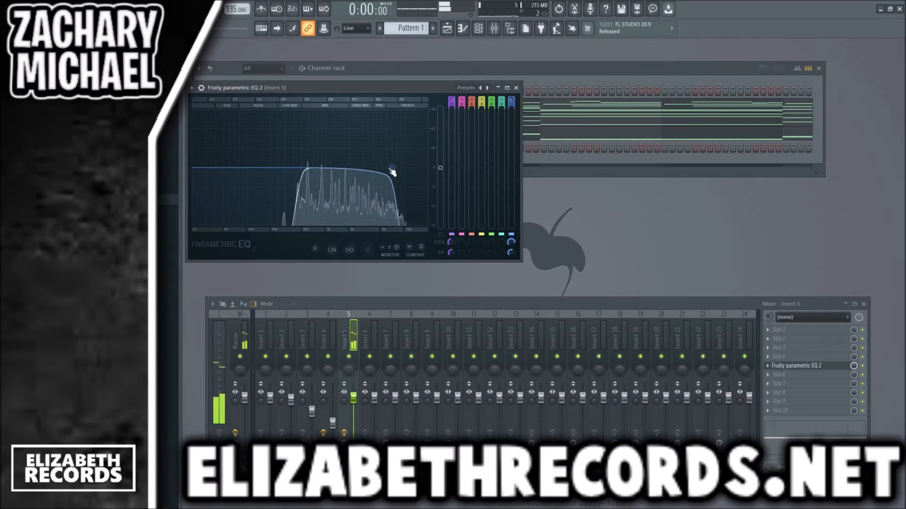
{"action": "left_click", "coordinate": [516, 88]}
Copy the Komplete Kontrol chord and melody notes into the reFX Nexus channel and open its piano roll.
{"action": "key", "text": "F7"}
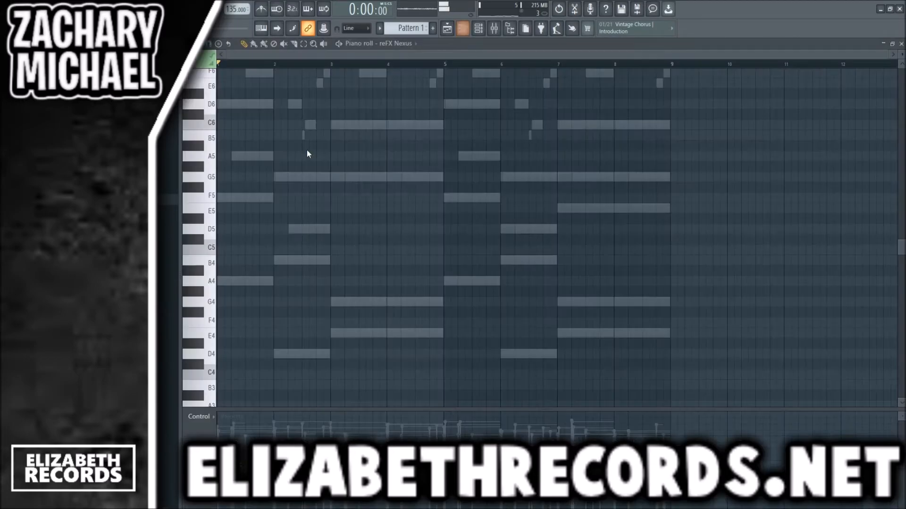
{"action": "key", "text": "F7"}
{"action": "left_click", "coordinate": [291, 147]}
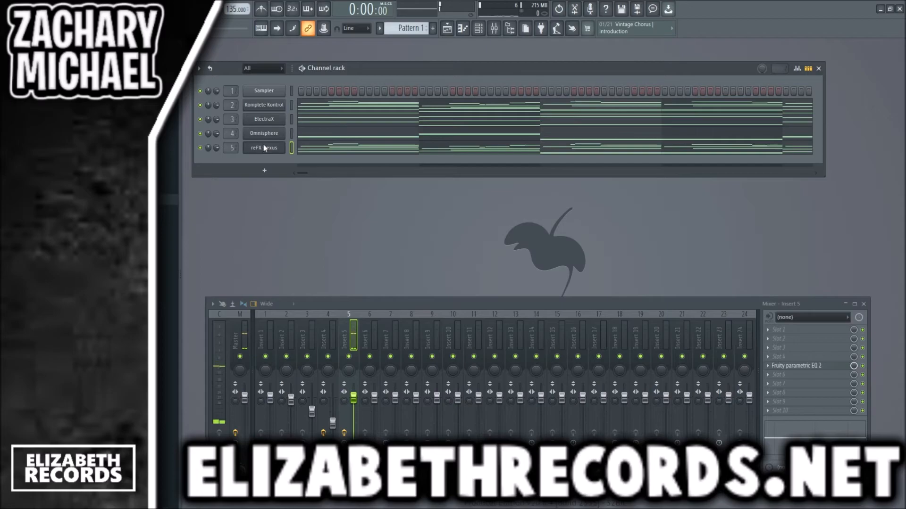
{"action": "key", "text": "F7"}
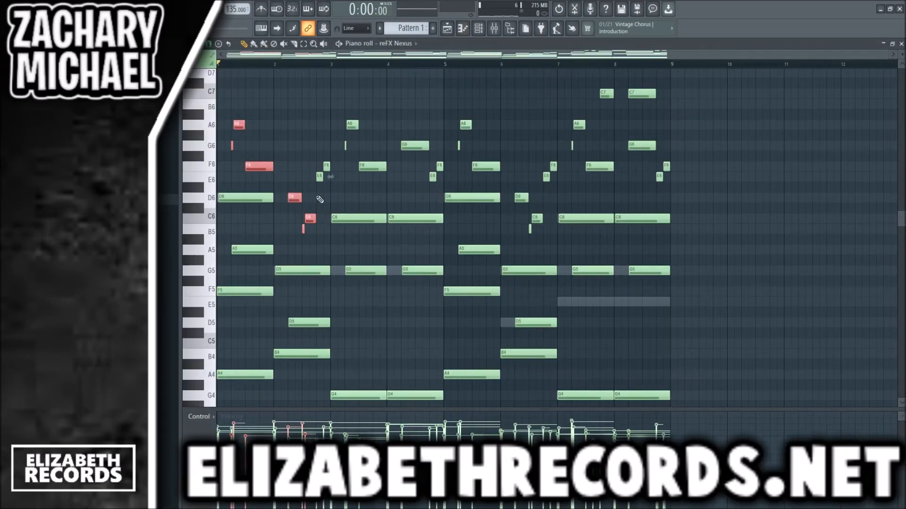
Select the melody notes above the chords across all eight bars of the Nexus part and delete them.
{"action": "left_click_drag", "start_coordinate": [450, 113], "coordinate": [498, 182], "text": "ctrl+shift"}
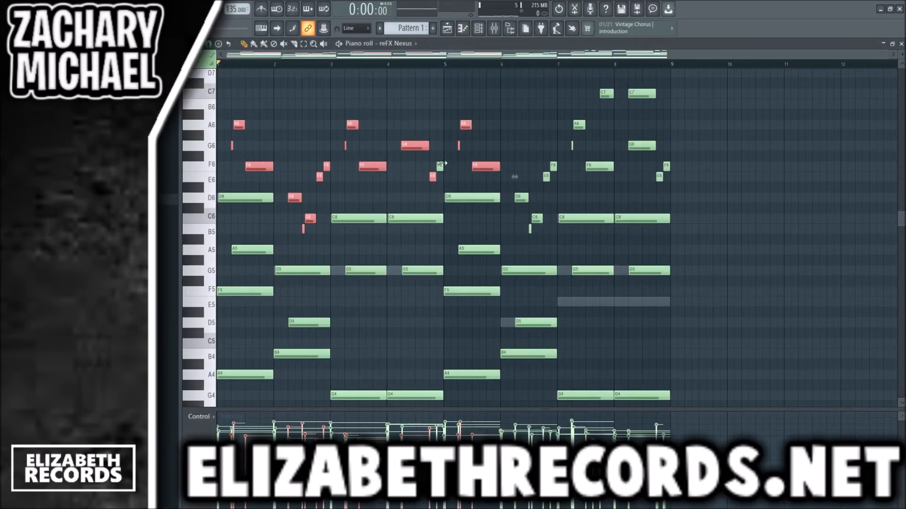
{"action": "left_click_drag", "start_coordinate": [540, 228], "coordinate": [541, 231]}
{"action": "left_click_drag", "start_coordinate": [536, 188], "coordinate": [662, 88]}
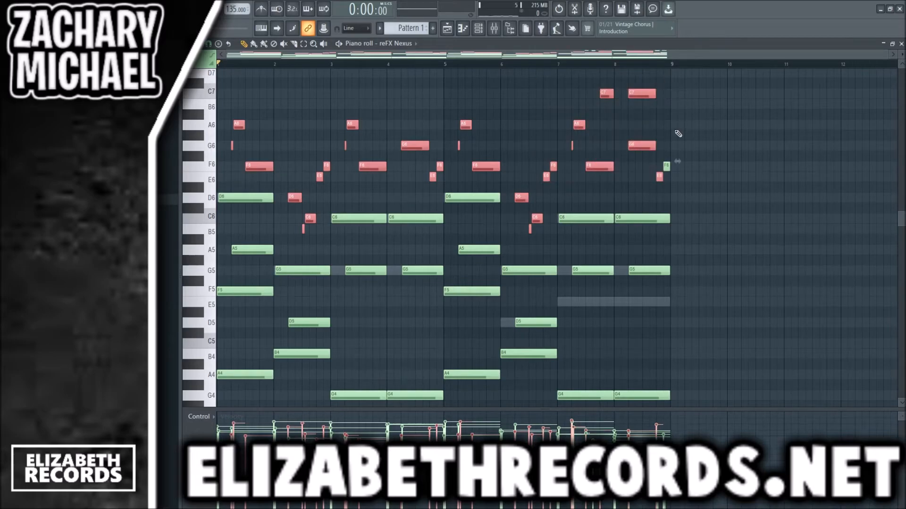
{"action": "key", "text": "Delete"}
{"action": "scroll", "coordinate": [605, 181], "scroll_direction": "down", "scroll_amount": 3}
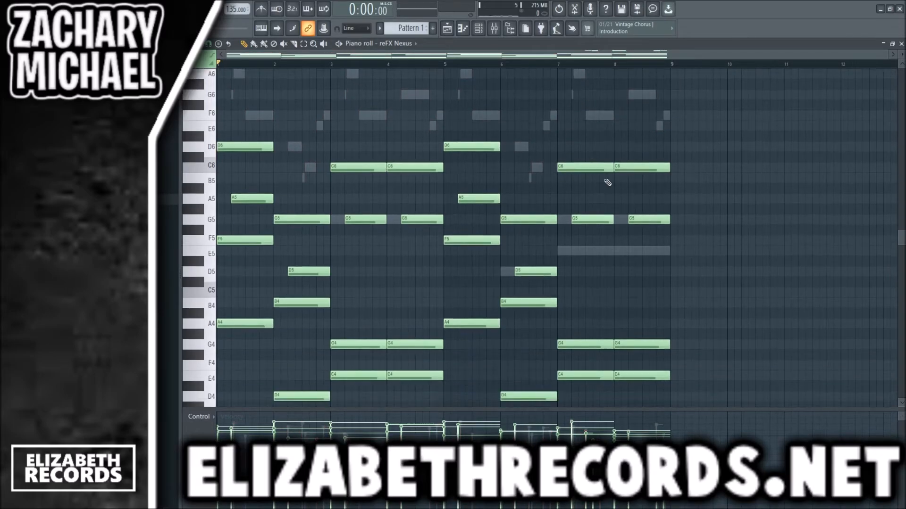
Lower the G5 notes in bars 7 and 8 to E5 and delay each chord's top note to the half-bar.
{"action": "left_click_drag", "start_coordinate": [684, 208], "coordinate": [608, 210], "text": "ctrl"}
{"action": "scroll", "coordinate": [331, 189], "scroll_direction": "up", "scroll_amount": 3}
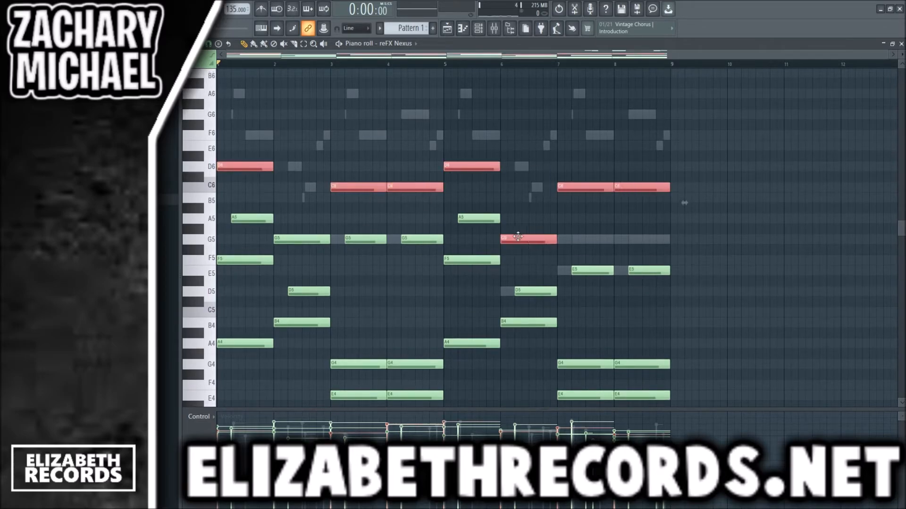
{"action": "left_click_drag", "start_coordinate": [289, 237], "coordinate": [317, 238]}
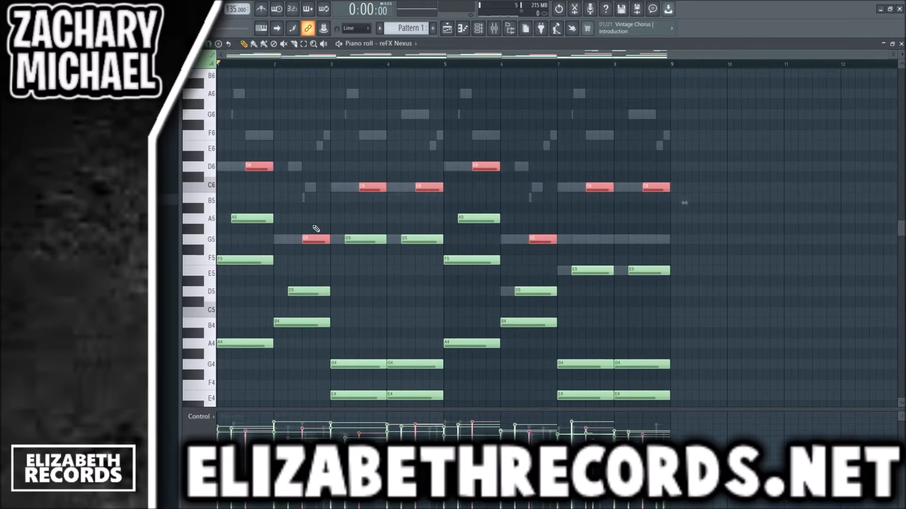
{"action": "left_click", "coordinate": [309, 191]}
Add short F6, E6 and G6 melody notes above the staggered chords in bars 1-4 while auditioning the pattern.
{"action": "key", "text": "space"}
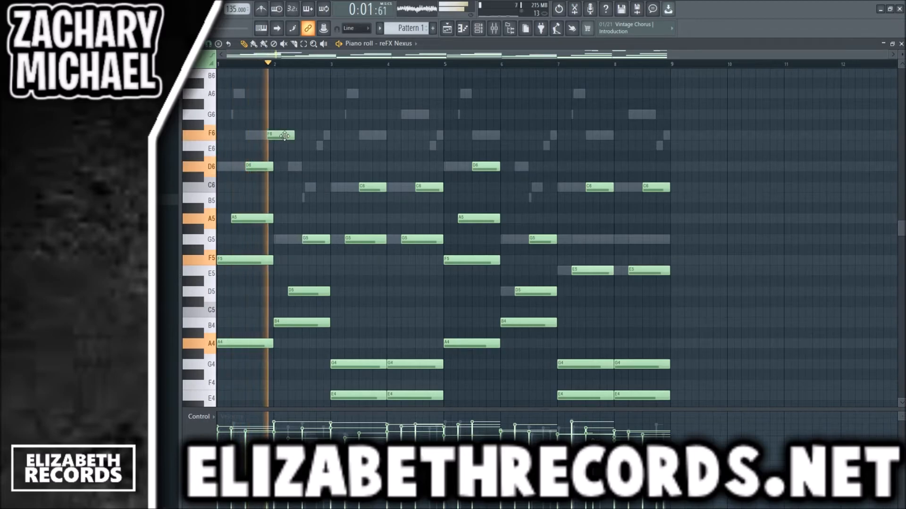
{"action": "left_click", "coordinate": [267, 137]}
{"action": "key", "text": "space"}
{"action": "key", "text": "space"}
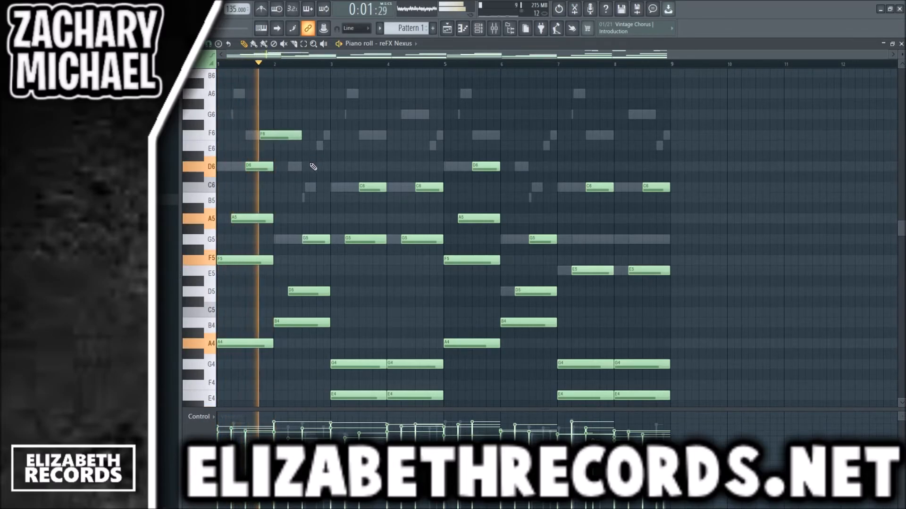
{"action": "key", "text": "space"}
{"action": "left_click", "coordinate": [324, 166]}
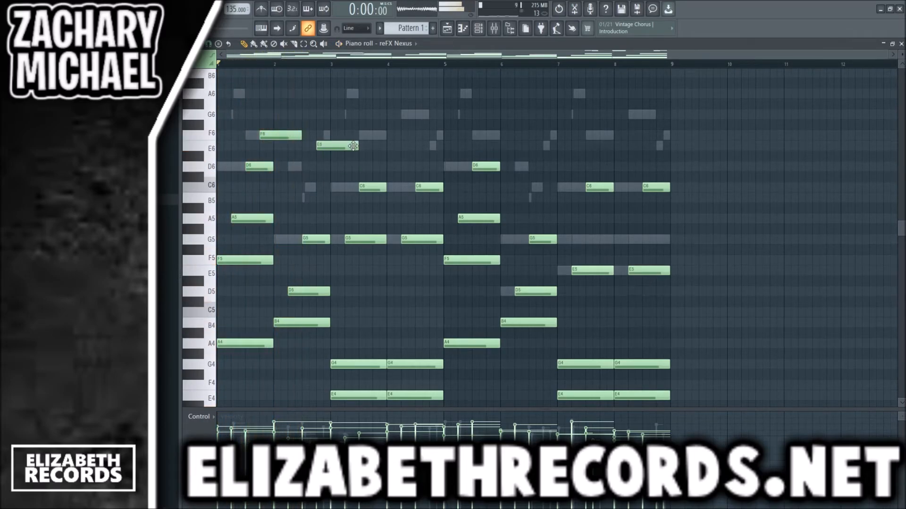
{"action": "key", "text": "space"}
{"action": "left_click", "coordinate": [325, 137]}
{"action": "left_click", "coordinate": [376, 136]}
{"action": "left_click_drag", "start_coordinate": [378, 136], "coordinate": [386, 136]}
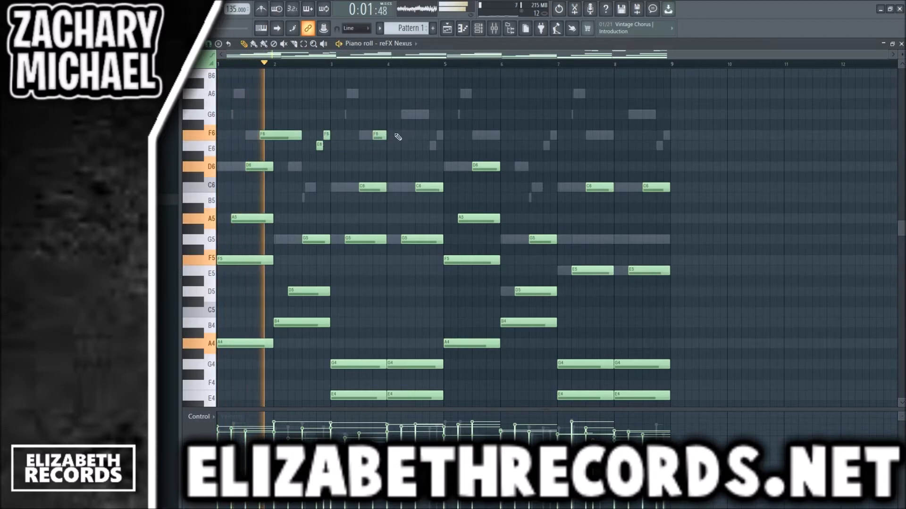
{"action": "left_click", "coordinate": [404, 115]}
Select the Nexus chord notes in bars 5-8 and delete them.
{"action": "scroll", "coordinate": [519, 212], "scroll_direction": "down", "scroll_amount": 3}
{"action": "left_click_drag", "start_coordinate": [684, 362], "coordinate": [466, 58]}
{"action": "scroll", "coordinate": [517, 135], "scroll_direction": "up", "scroll_amount": 3}
{"action": "key", "text": "Delete"}
{"action": "key", "text": "ctrl+b"}
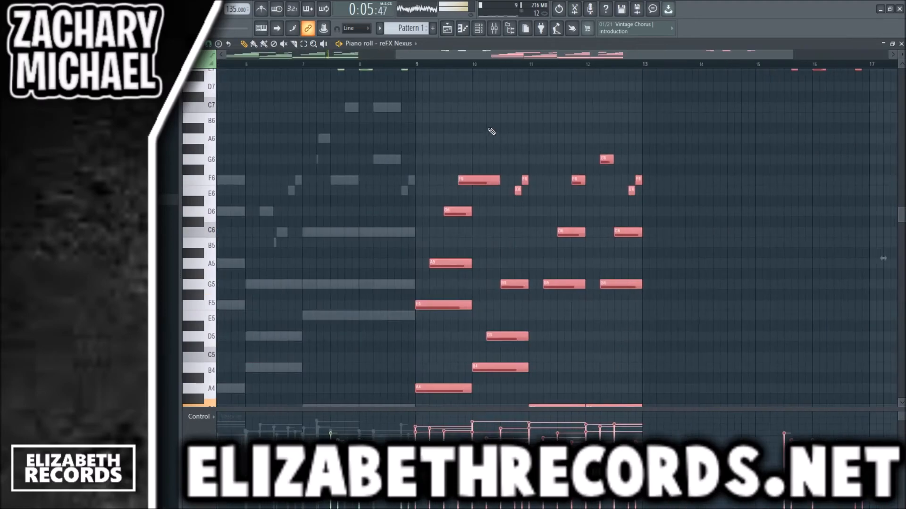
{"action": "scroll", "coordinate": [486, 127], "scroll_direction": "down", "scroll_amount": 2}
{"action": "scroll", "coordinate": [474, 125], "scroll_direction": "down", "scroll_amount": 1}
{"action": "key", "text": "Delete"}
Delete the leftover high E7 and F7 notes in bars 7 and 8.
{"action": "scroll", "coordinate": [486, 151], "scroll_direction": "up", "scroll_amount": 3}
{"action": "left_click_drag", "start_coordinate": [536, 231], "coordinate": [400, 183]}
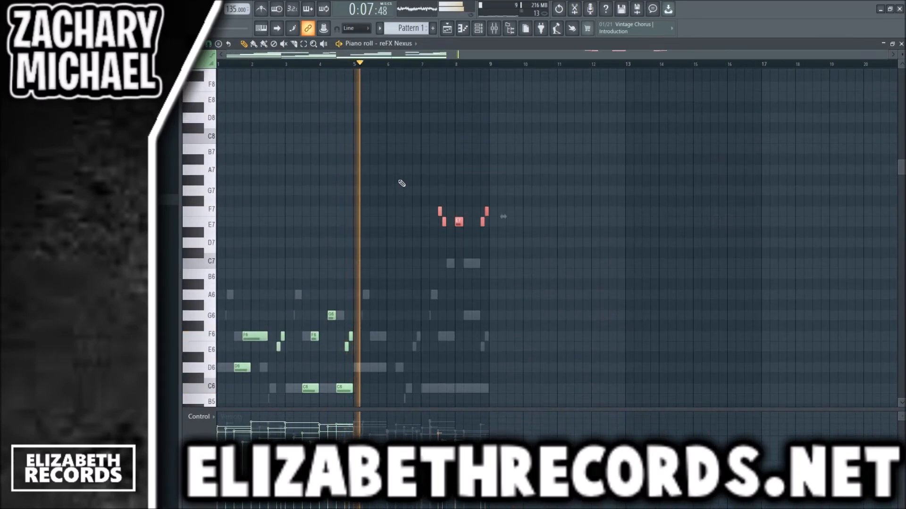
{"action": "key", "text": "Delete"}
Duplicate the Nexus notes of bars 1-4 into bars 5-8 and restart playback.
{"action": "scroll", "coordinate": [402, 182], "scroll_direction": "down", "scroll_amount": 2}
{"action": "scroll", "coordinate": [401, 183], "scroll_direction": "down", "scroll_amount": 1}
{"action": "key", "text": "space"}
{"action": "key", "text": "ctrl+b"}
{"action": "scroll", "coordinate": [430, 122], "scroll_direction": "up", "scroll_amount": 1}
{"action": "key", "text": "space"}
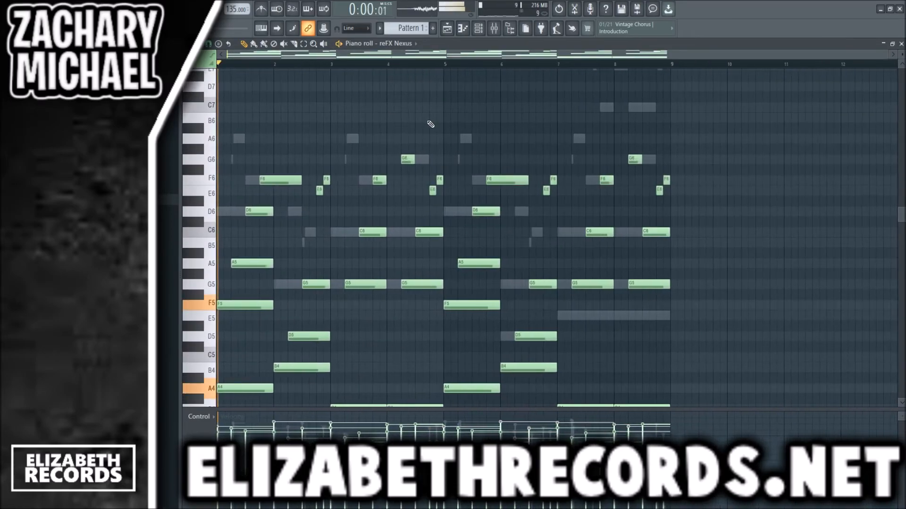
Select all the Nexus notes, lower their velocities together, and close the piano roll.
{"action": "scroll", "coordinate": [413, 121], "scroll_direction": "down", "scroll_amount": 2}
{"action": "scroll", "coordinate": [486, 212], "scroll_direction": "down", "scroll_amount": 4}
{"action": "key", "text": "ctrl+a"}
{"action": "scroll", "coordinate": [377, 227], "scroll_direction": "up", "scroll_amount": 5}
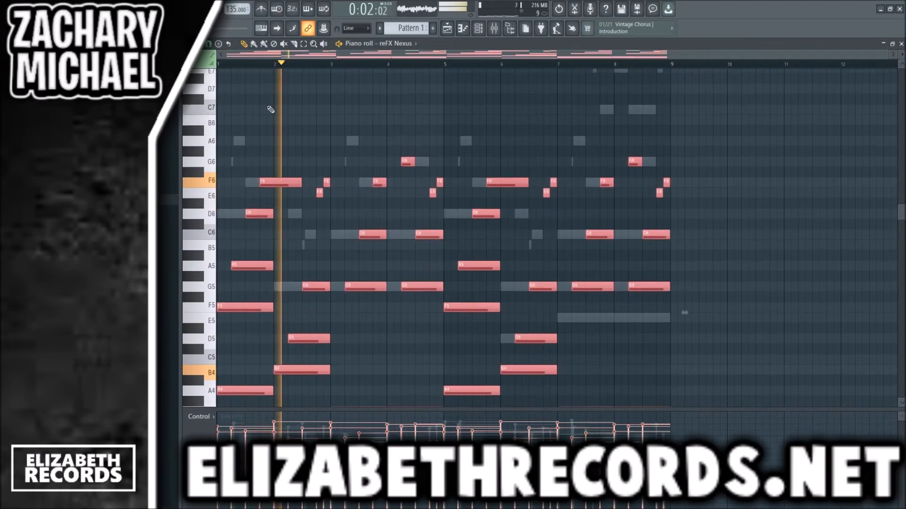
{"action": "scroll", "coordinate": [327, 250], "scroll_direction": "up", "scroll_amount": 1}
{"action": "scroll", "coordinate": [332, 236], "scroll_direction": "down", "scroll_amount": 5}
{"action": "left_click", "coordinate": [263, 95], "text": "ctrl"}
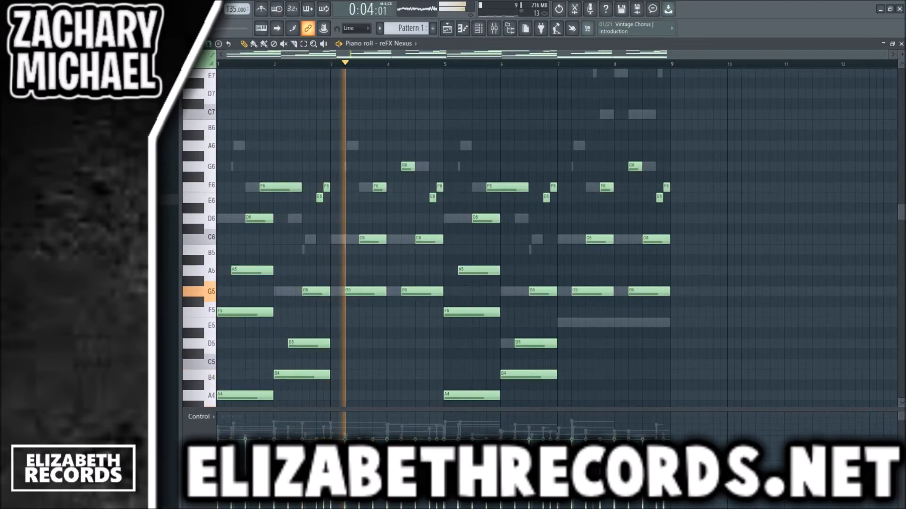
{"action": "key", "text": "F7"}
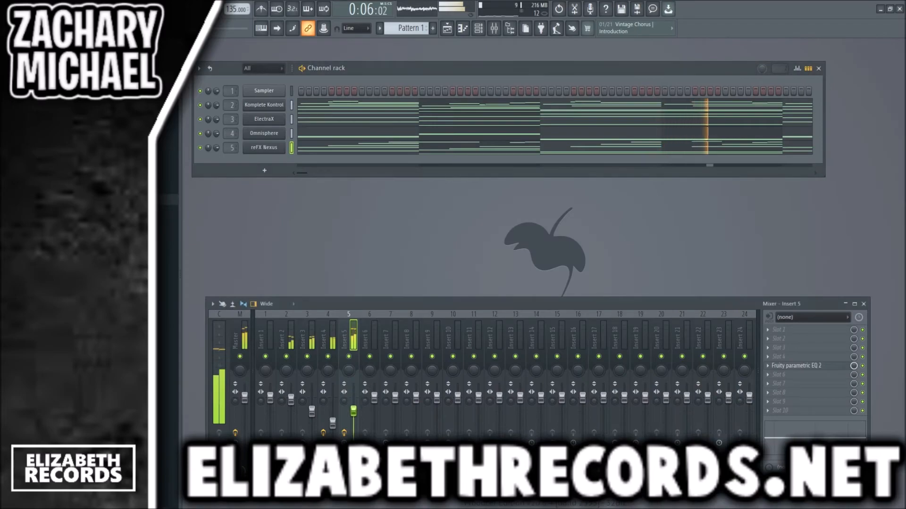